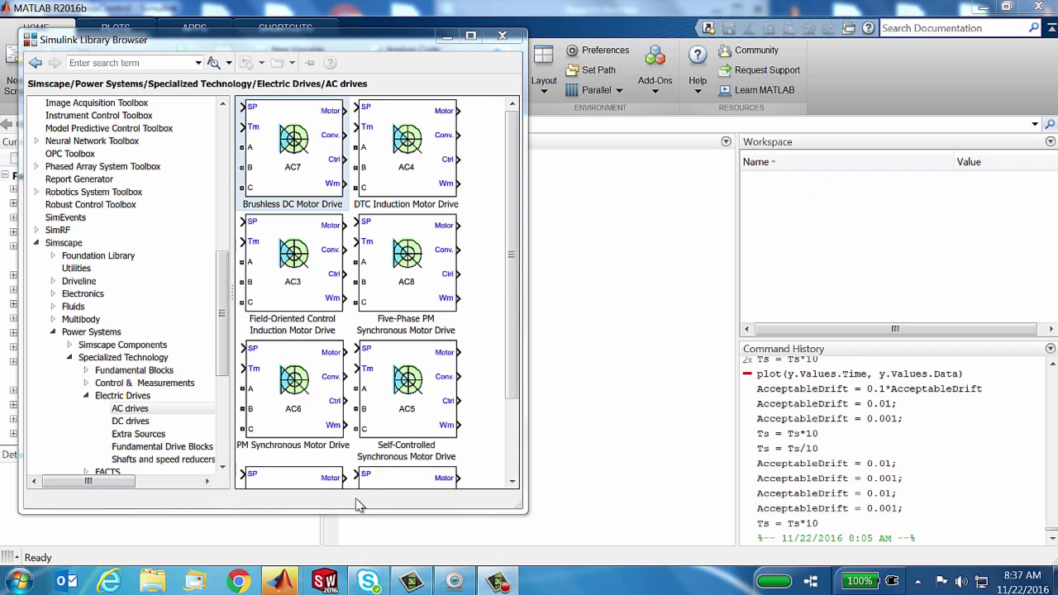
- Create a blank model and place the AC7 Brushless DC Motor Drive block in it
{"action": "left_click", "coordinate": [273, 32]}
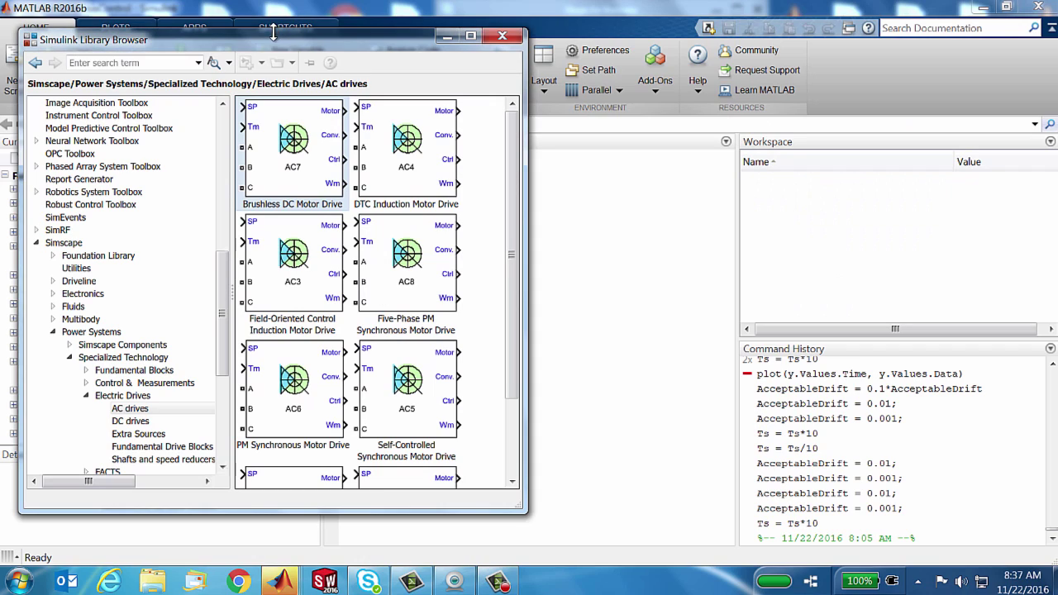
{"action": "left_click", "coordinate": [246, 62]}
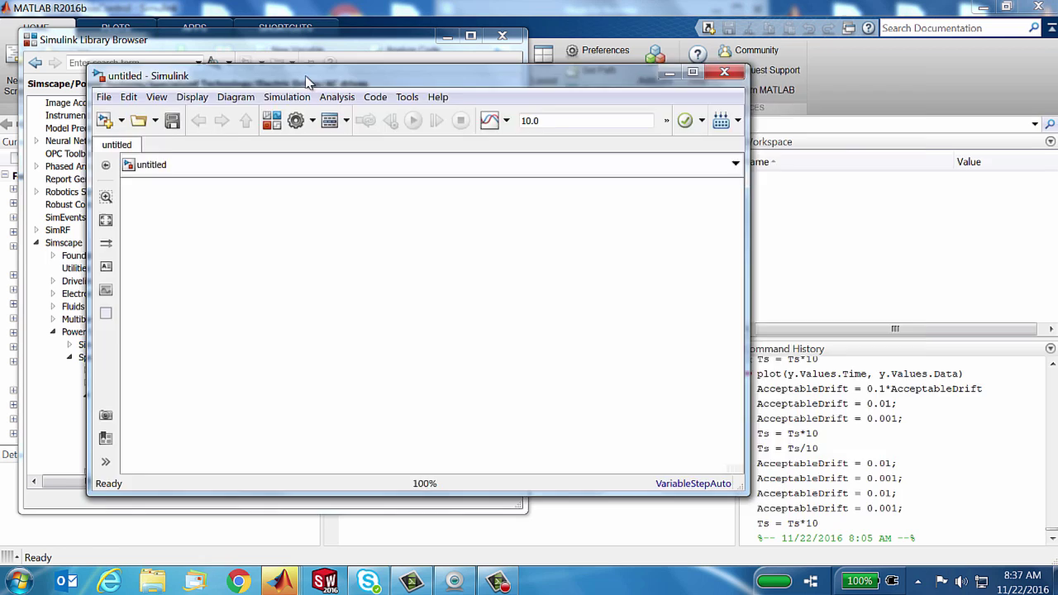
{"action": "left_click_drag", "start_coordinate": [306, 80], "coordinate": [748, 103]}
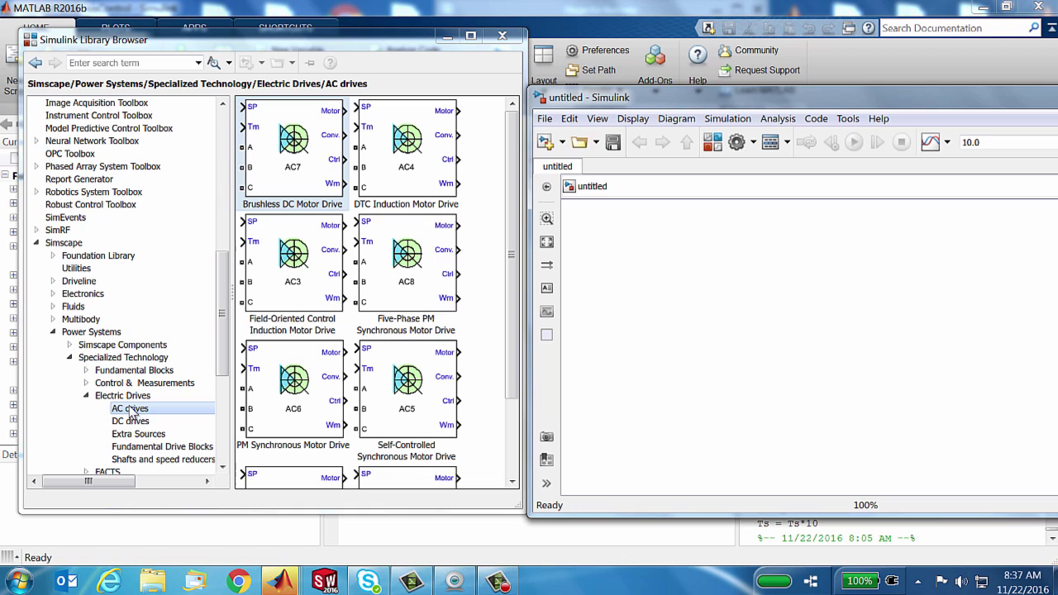
{"action": "left_click", "coordinate": [294, 160]}
{"action": "left_click_drag", "start_coordinate": [295, 161], "coordinate": [752, 334]}
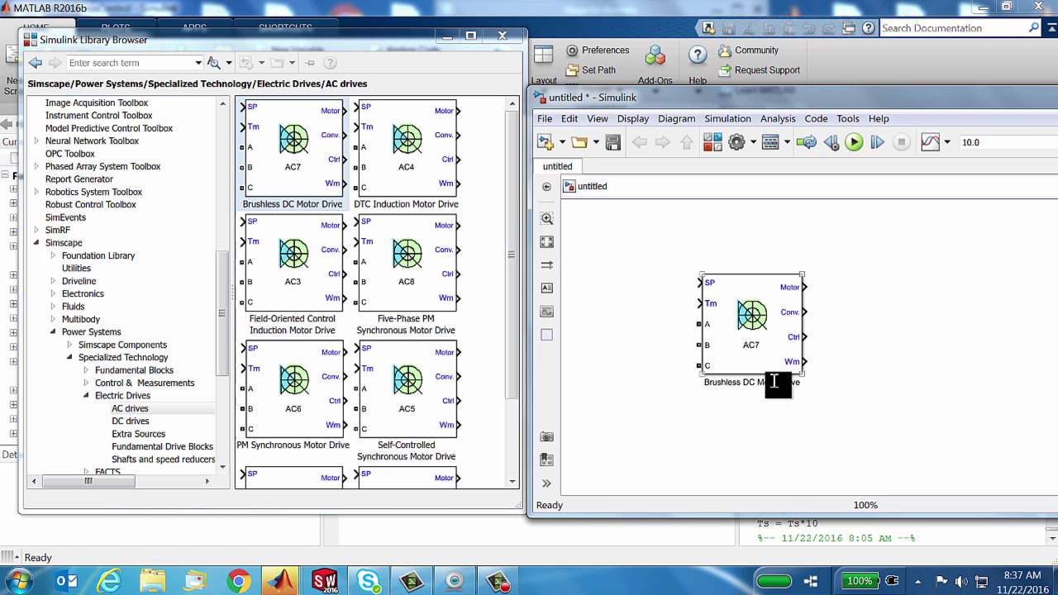
- Look under the drive block's mask to view its internal subsystem
{"action": "left_click", "coordinate": [115, 410]}
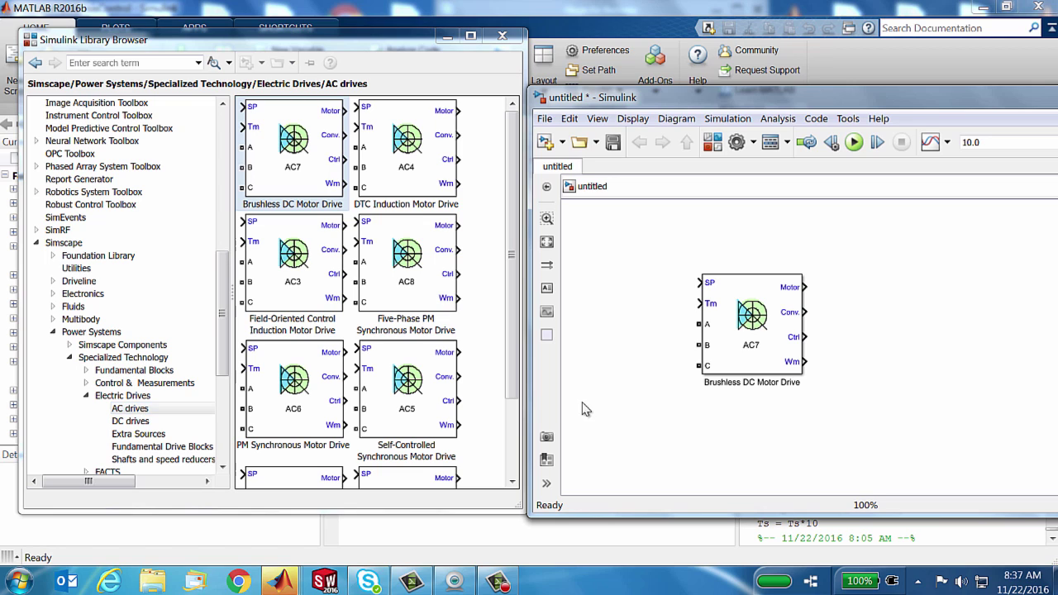
{"action": "left_click_drag", "start_coordinate": [676, 318], "coordinate": [718, 387]}
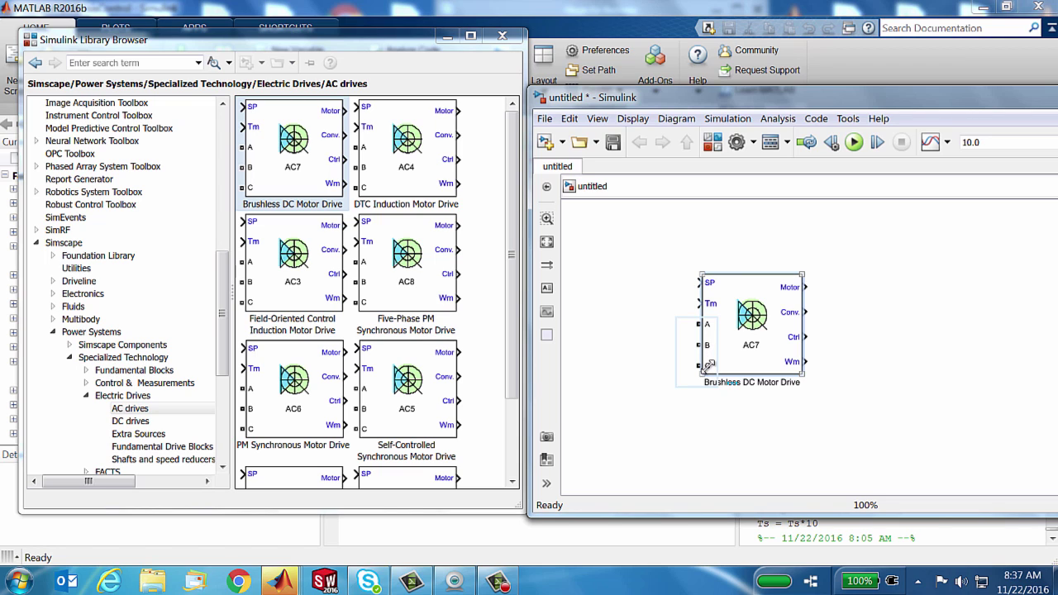
{"action": "left_click", "coordinate": [713, 436]}
{"action": "right_click", "coordinate": [742, 359]}
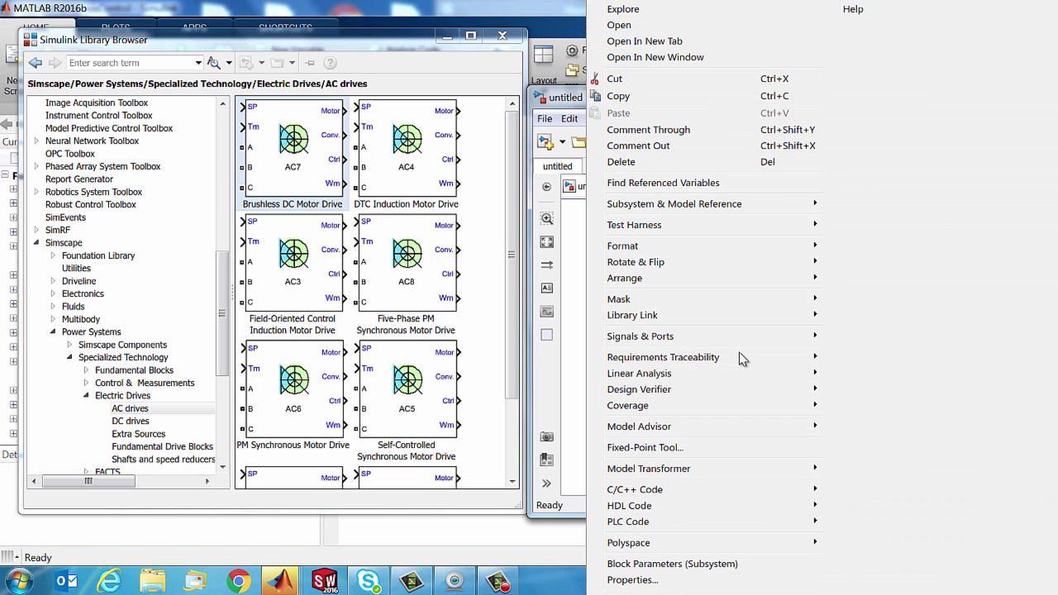
{"action": "mouse_move", "coordinate": [716, 306]}
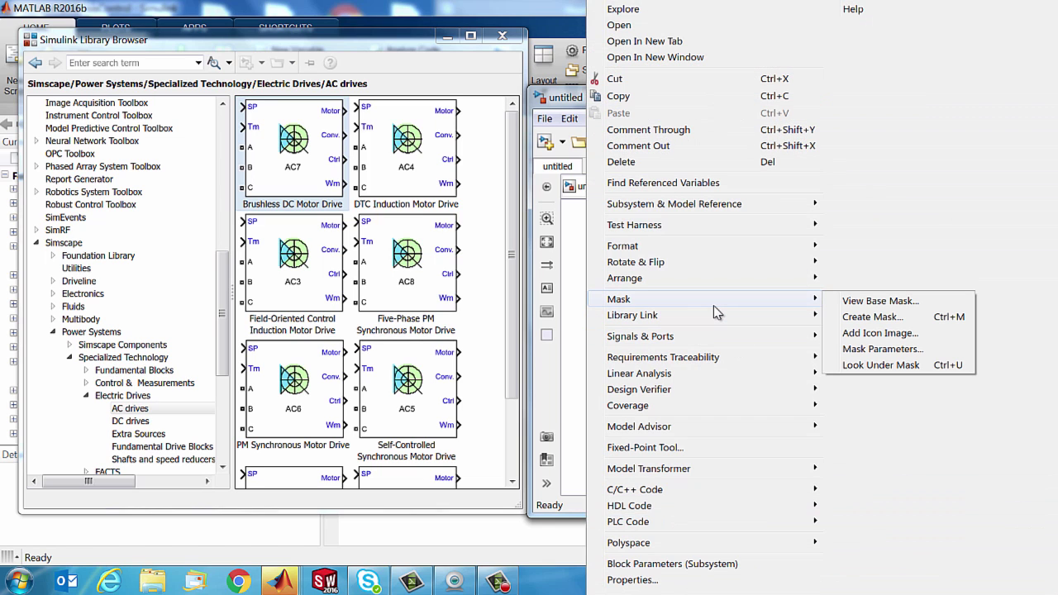
{"action": "left_click", "coordinate": [860, 365]}
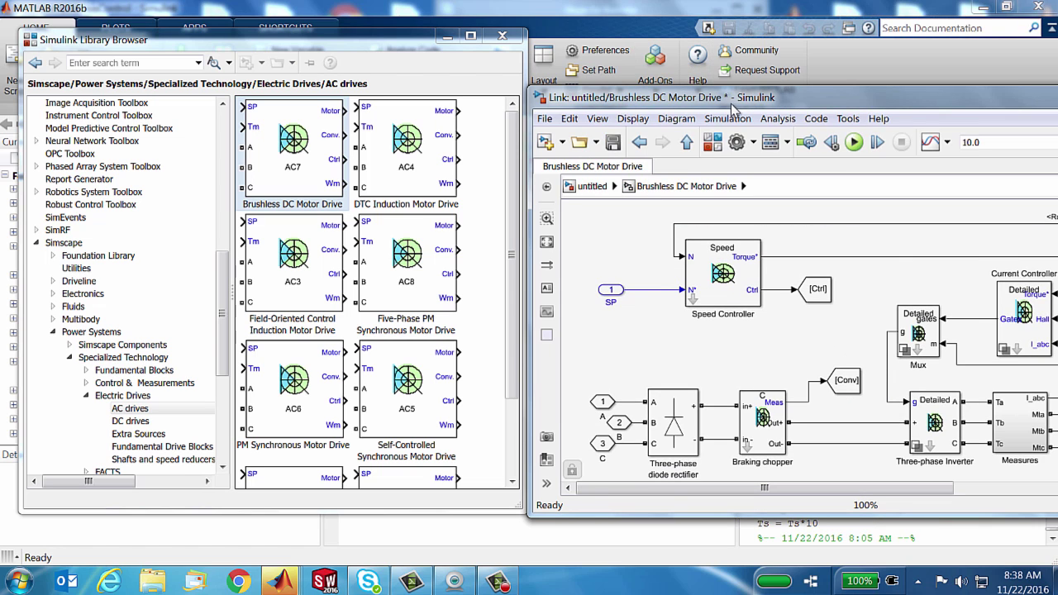
- Maximize and fit the drive subsystem, then inspect phase inports A, B, C and the Three-phase Inverter
{"action": "left_click_drag", "start_coordinate": [732, 109], "coordinate": [414, 105]}
{"action": "double_click", "coordinate": [436, 106]}
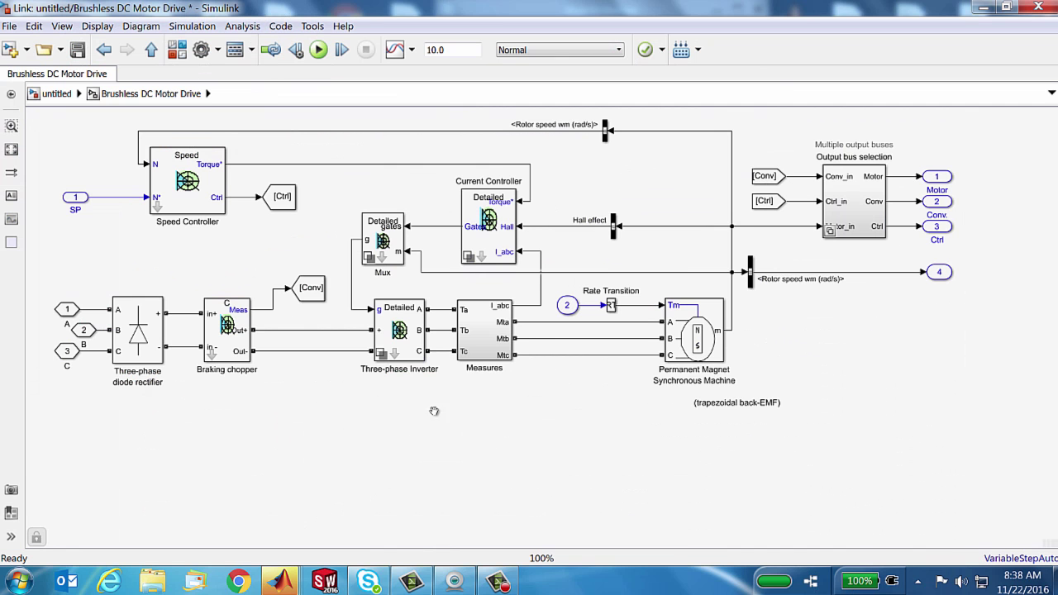
{"action": "key", "text": "space"}
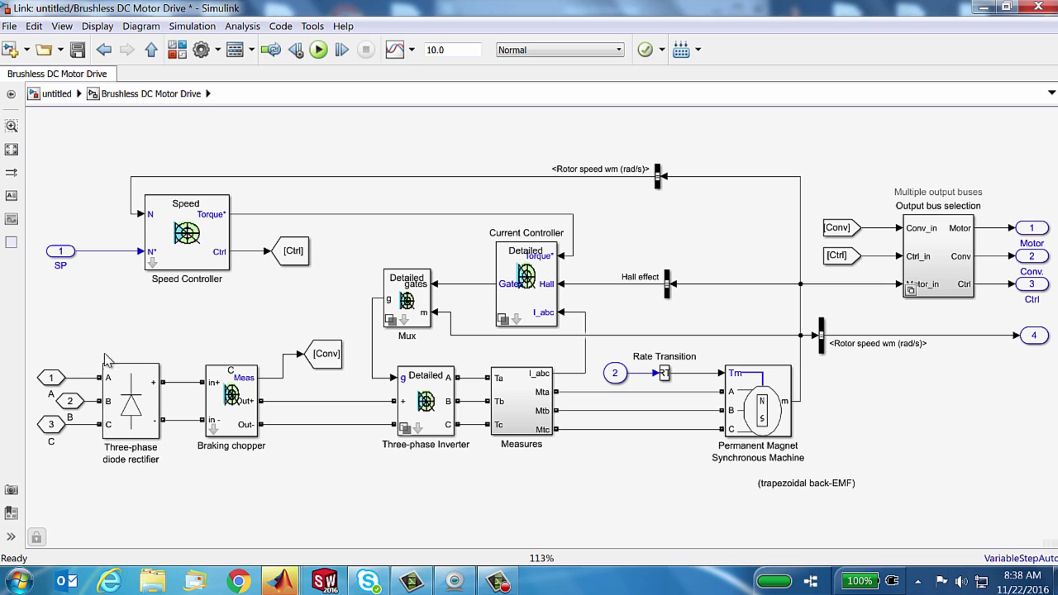
{"action": "left_click_drag", "start_coordinate": [38, 346], "coordinate": [85, 455]}
{"action": "left_click_drag", "start_coordinate": [170, 345], "coordinate": [186, 477]}
{"action": "left_click", "coordinate": [427, 413]}
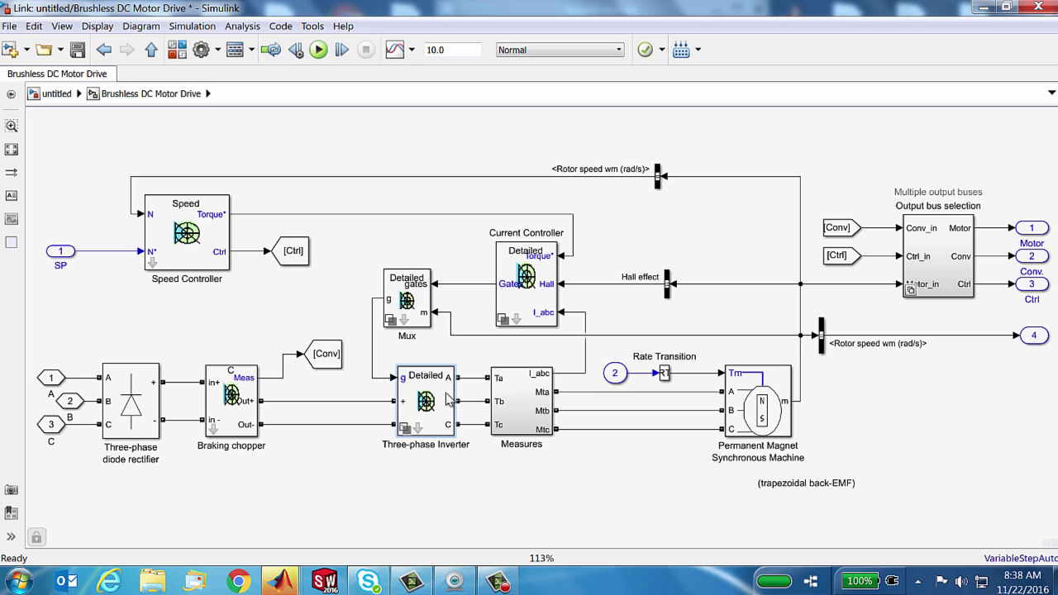
- Trace the Mta/Mtb lines into the machine, then the Speed Controller's SP, speed and Torque* signals
{"action": "left_click", "coordinate": [711, 392]}
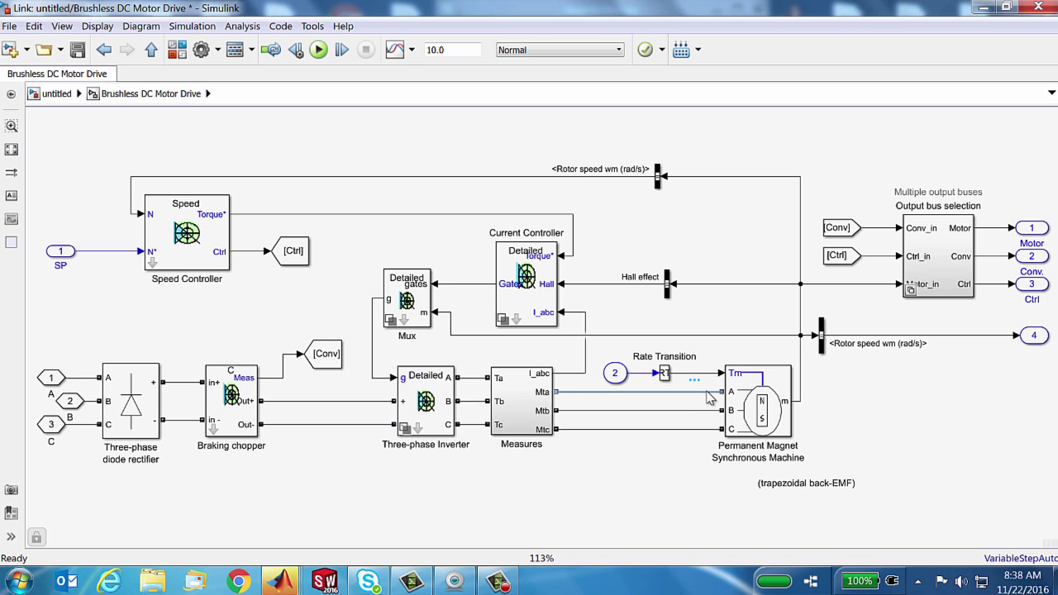
{"action": "left_click", "coordinate": [707, 410]}
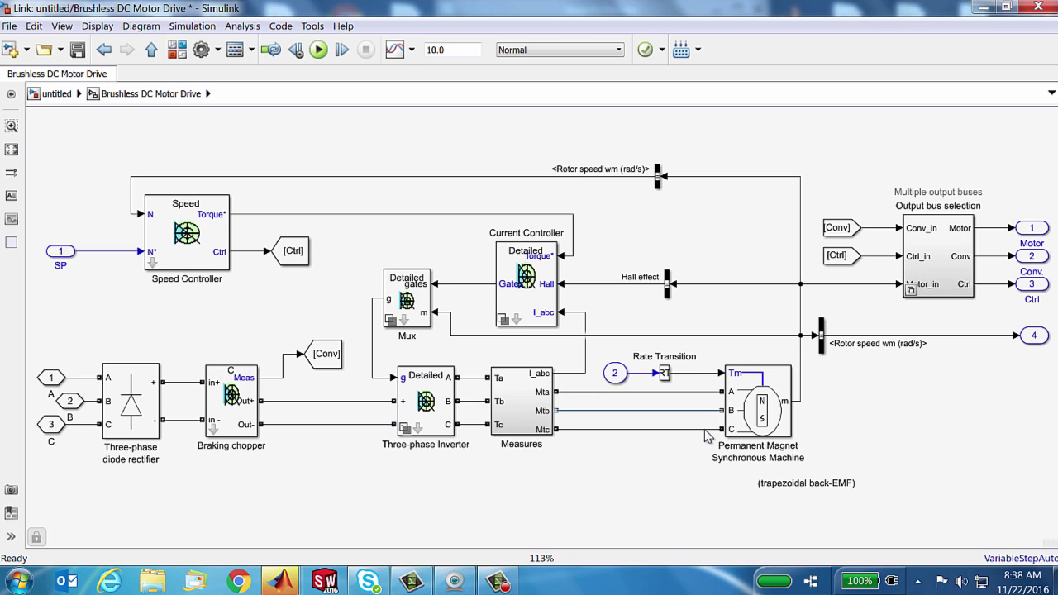
{"action": "left_click", "coordinate": [762, 409]}
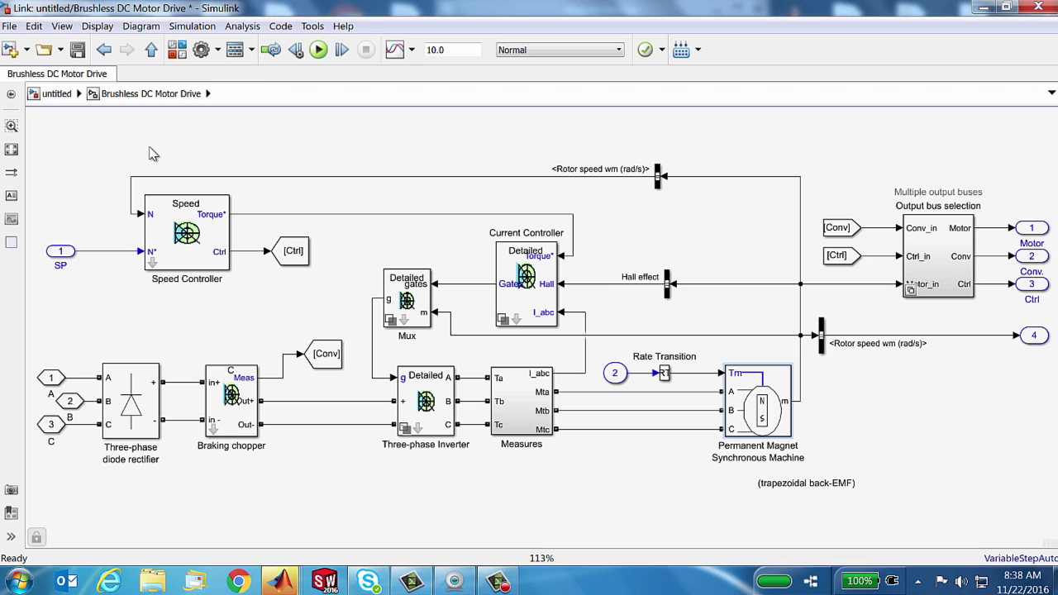
{"action": "left_click_drag", "start_coordinate": [104, 151], "coordinate": [264, 298]}
{"action": "left_click", "coordinate": [88, 251]}
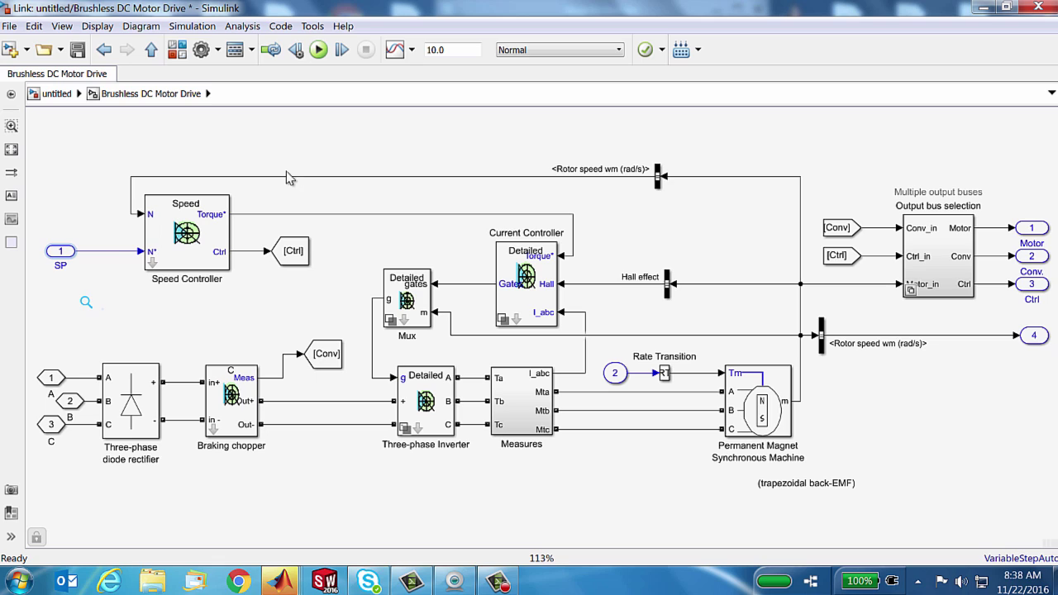
{"action": "left_click", "coordinate": [281, 177]}
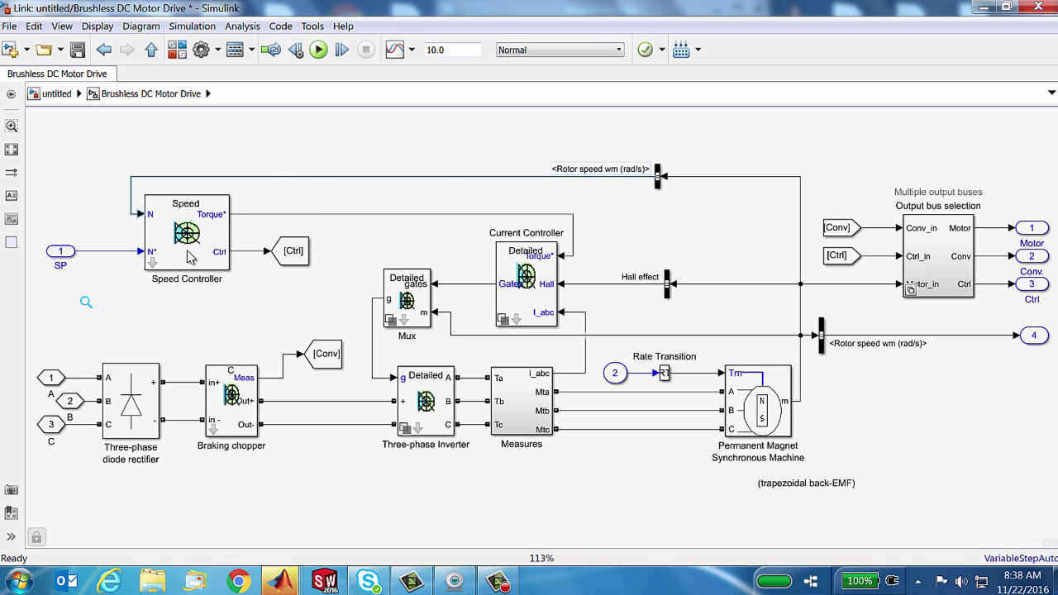
{"action": "left_click", "coordinate": [372, 214]}
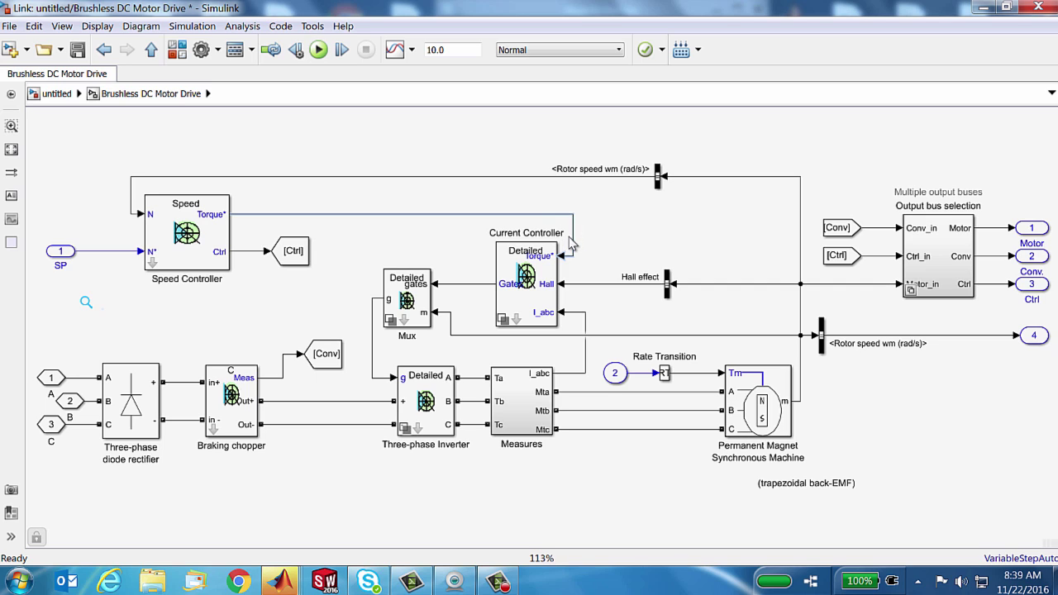
- Drill into Current Controller > Detailed > Current Regulator and fit the diagram
{"action": "double_click", "coordinate": [517, 321]}
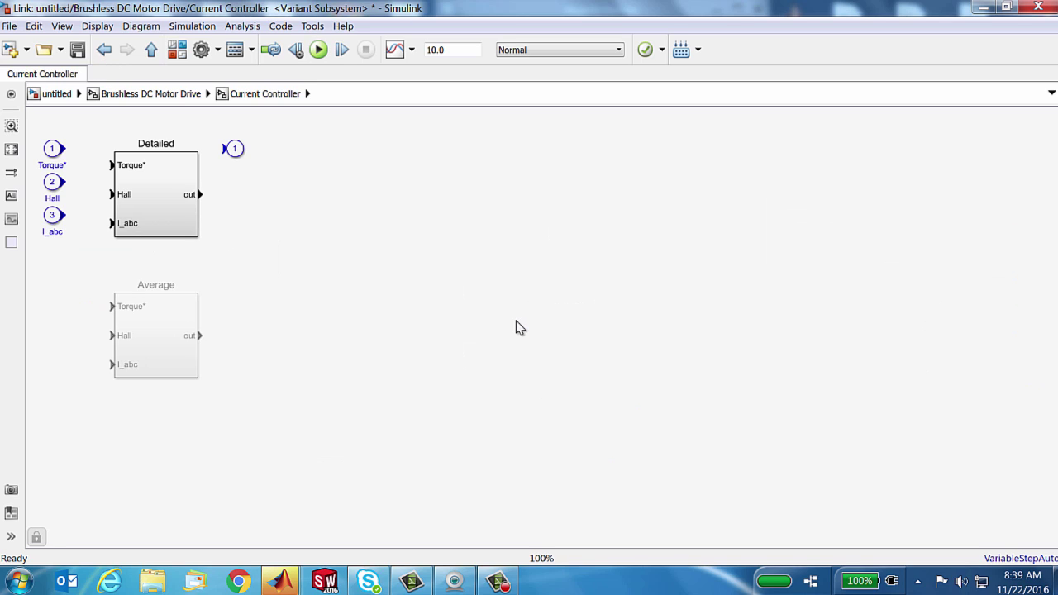
{"action": "double_click", "coordinate": [145, 219]}
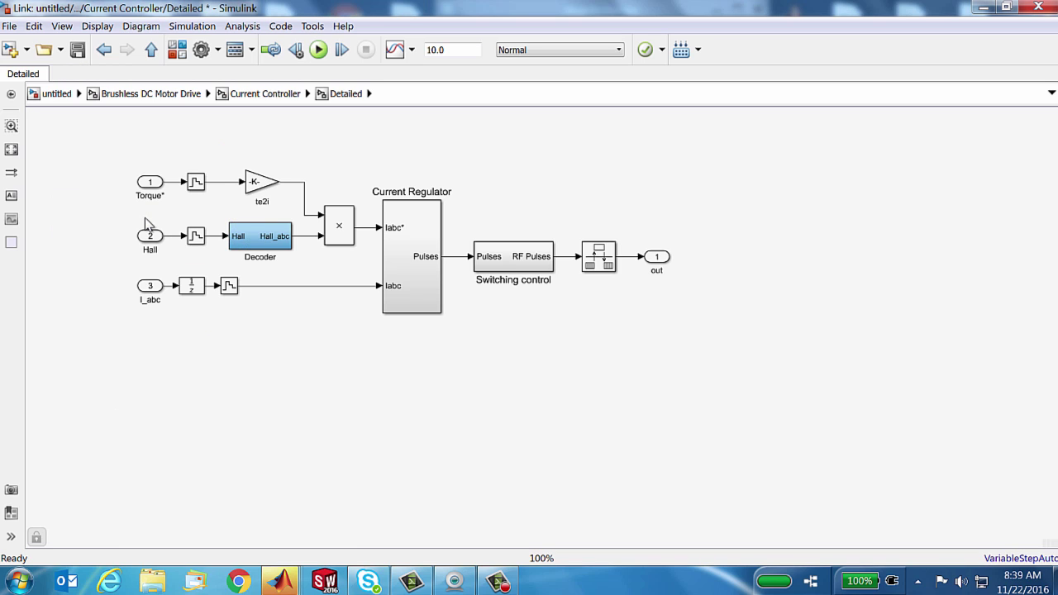
{"action": "double_click", "coordinate": [418, 308]}
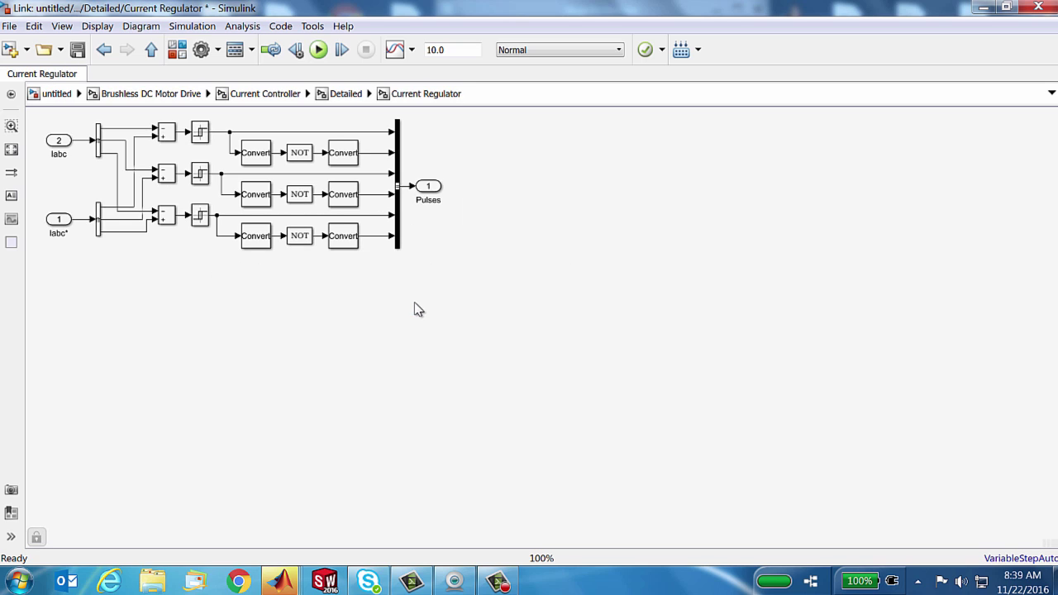
{"action": "key", "text": "space"}
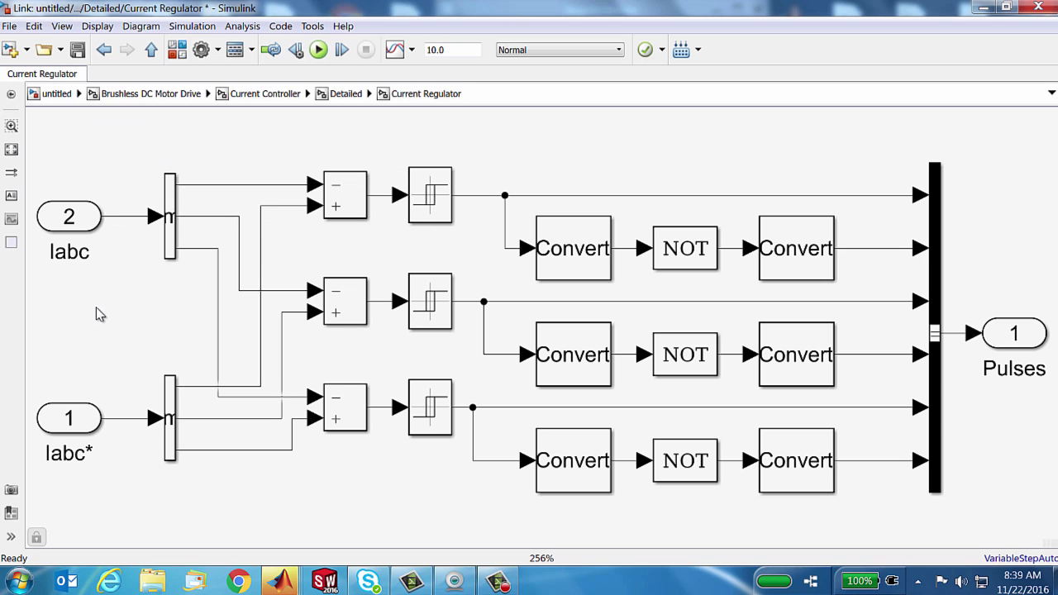
- Inspect the Iabc and Iabc* inports, the first subtractor's input wires, and the first hysteresis relay
{"action": "left_click_drag", "start_coordinate": [113, 180], "coordinate": [46, 256]}
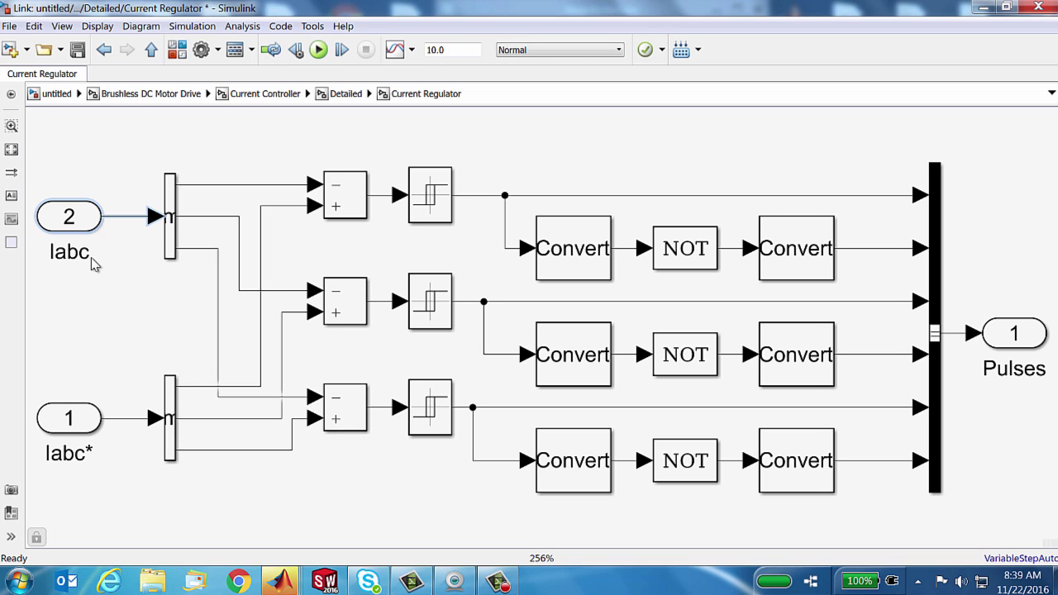
{"action": "left_click", "coordinate": [90, 421]}
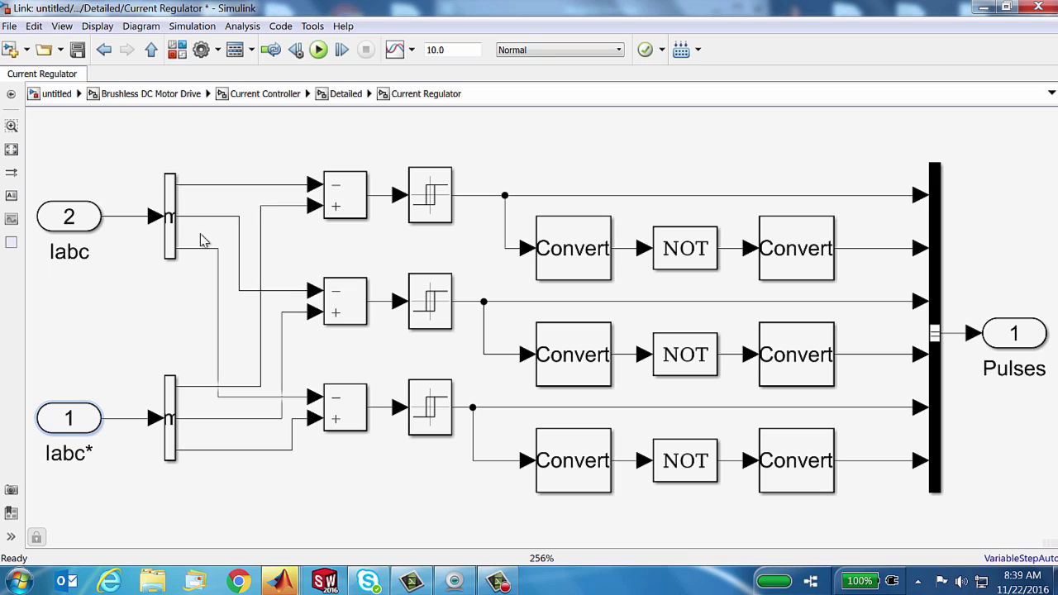
{"action": "left_click", "coordinate": [278, 183]}
{"action": "left_click", "coordinate": [295, 206], "text": "shift"}
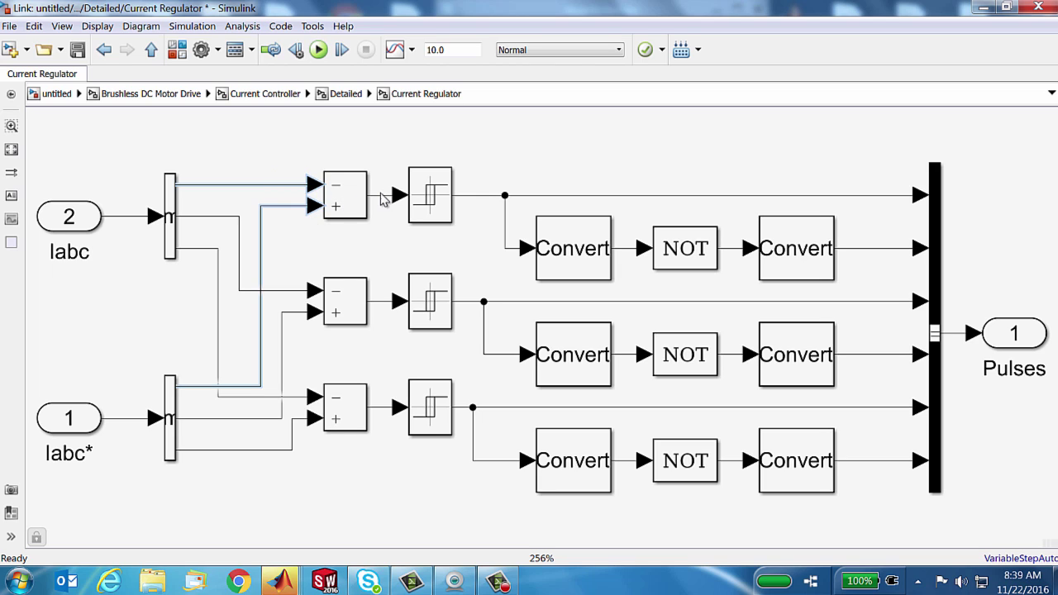
{"action": "left_click", "coordinate": [438, 208]}
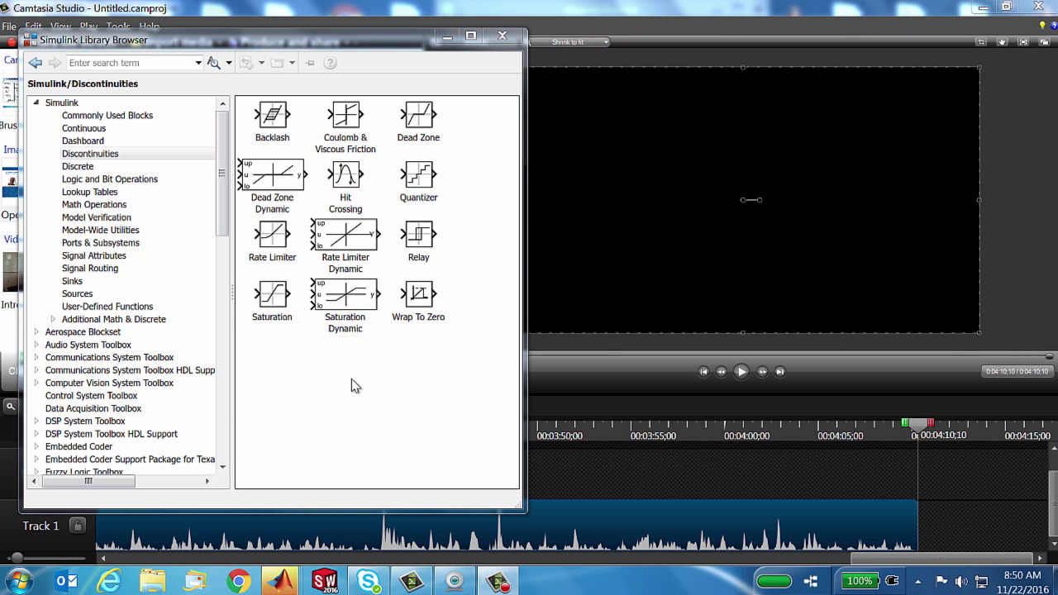
- Create a new blank model and place a Relay from the Discontinuities library
{"action": "left_click", "coordinate": [422, 240]}
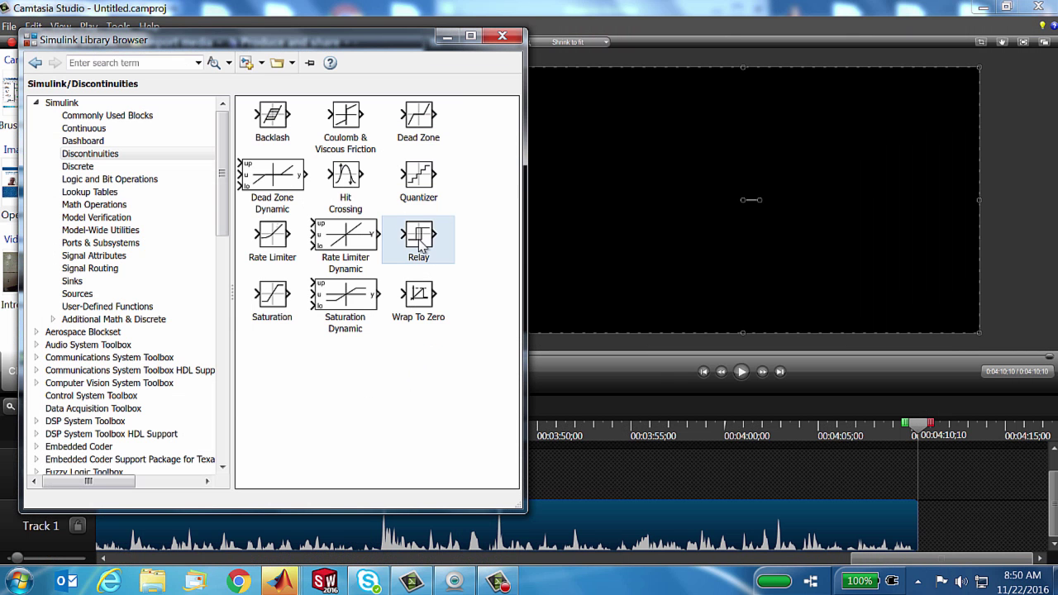
{"action": "left_click", "coordinate": [95, 156]}
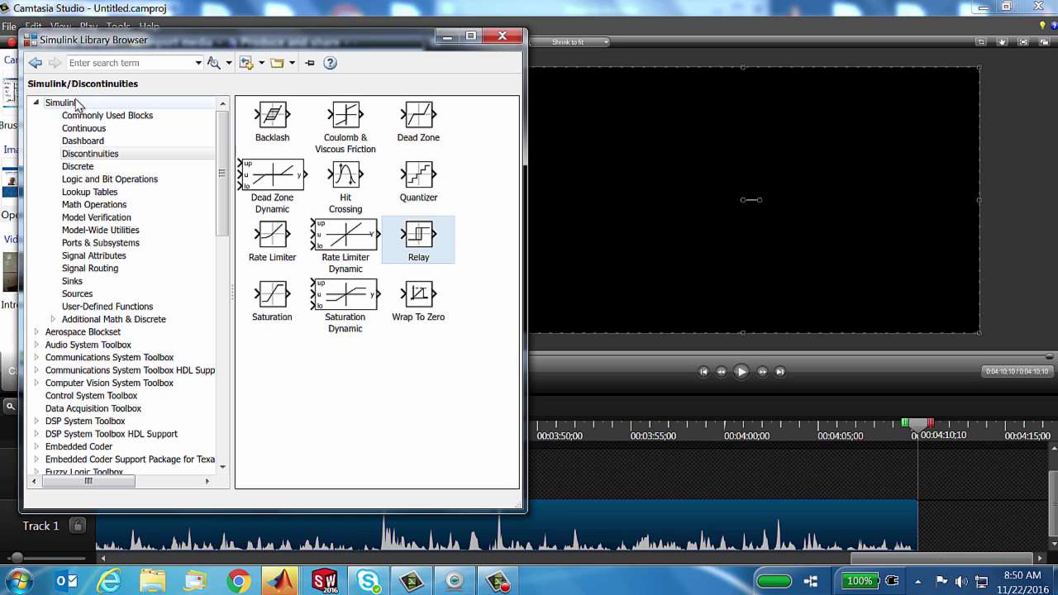
{"action": "left_click", "coordinate": [245, 62]}
{"action": "left_click_drag", "start_coordinate": [320, 71], "coordinate": [721, 71]}
{"action": "left_click_drag", "start_coordinate": [424, 238], "coordinate": [751, 306]}
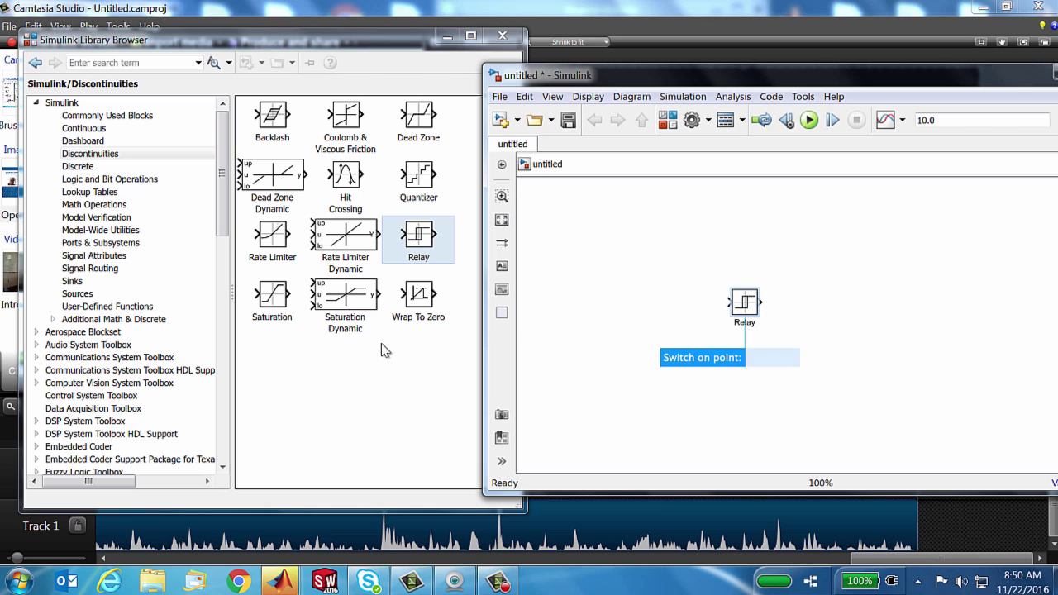
- Add a Sine Wave from Sources and a Scope from Sinks to the model
{"action": "left_click", "coordinate": [80, 295]}
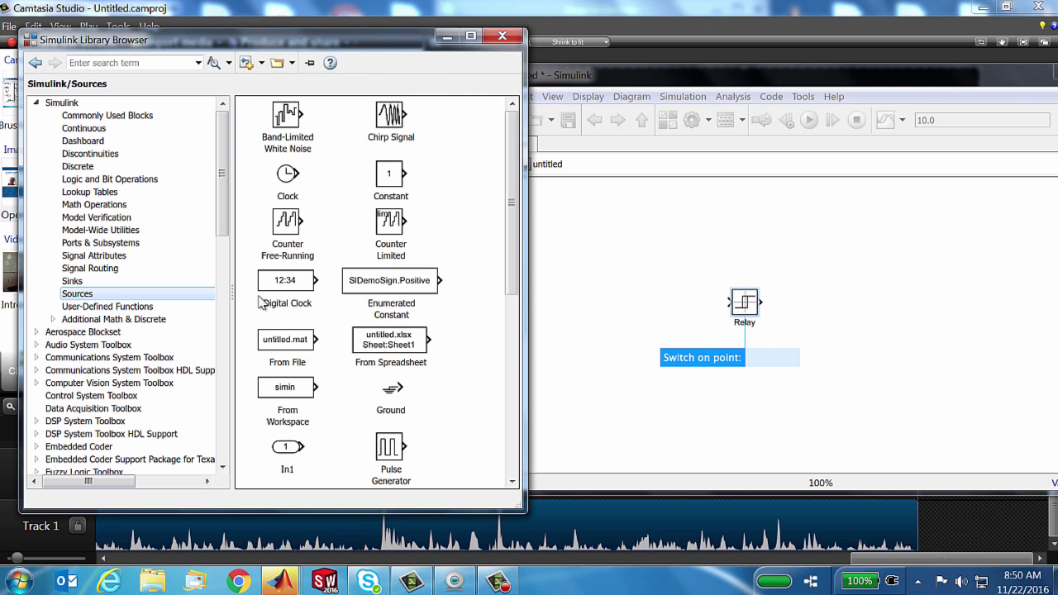
{"action": "left_click_drag", "start_coordinate": [510, 229], "coordinate": [517, 440]}
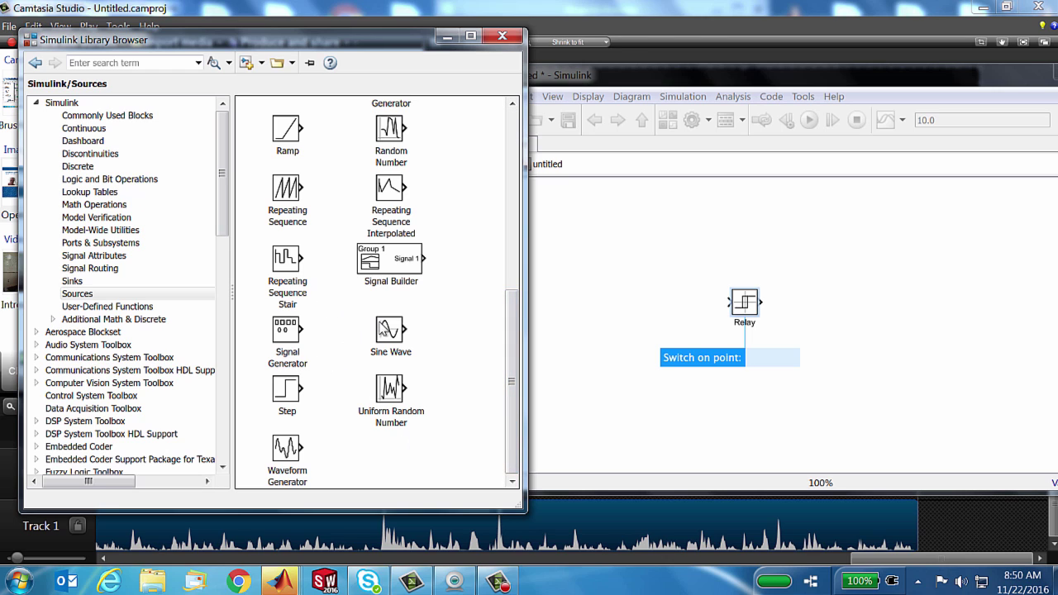
{"action": "left_click_drag", "start_coordinate": [388, 330], "coordinate": [600, 303]}
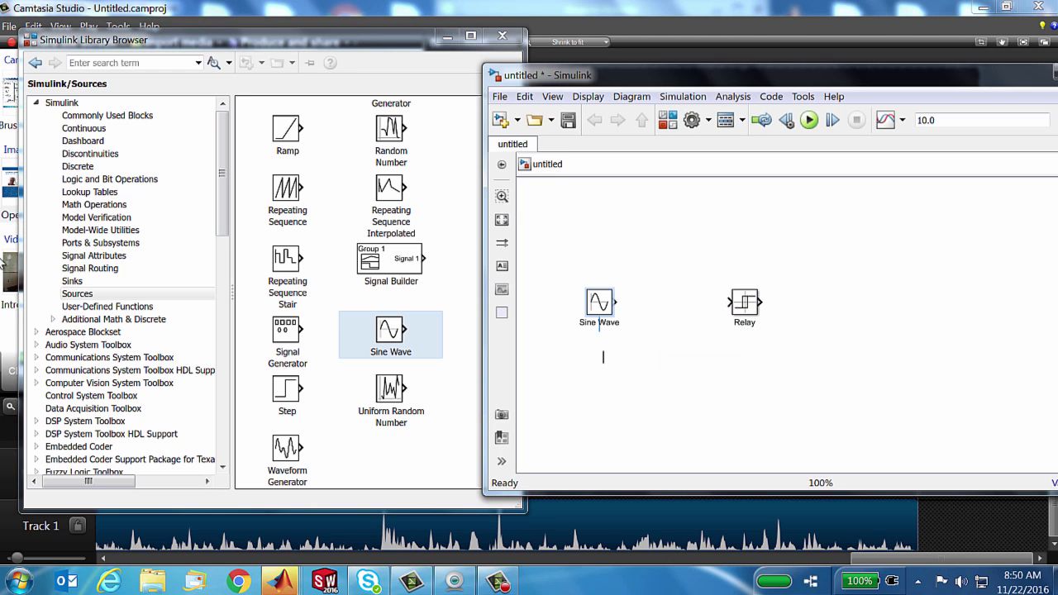
{"action": "left_click", "coordinate": [73, 281]}
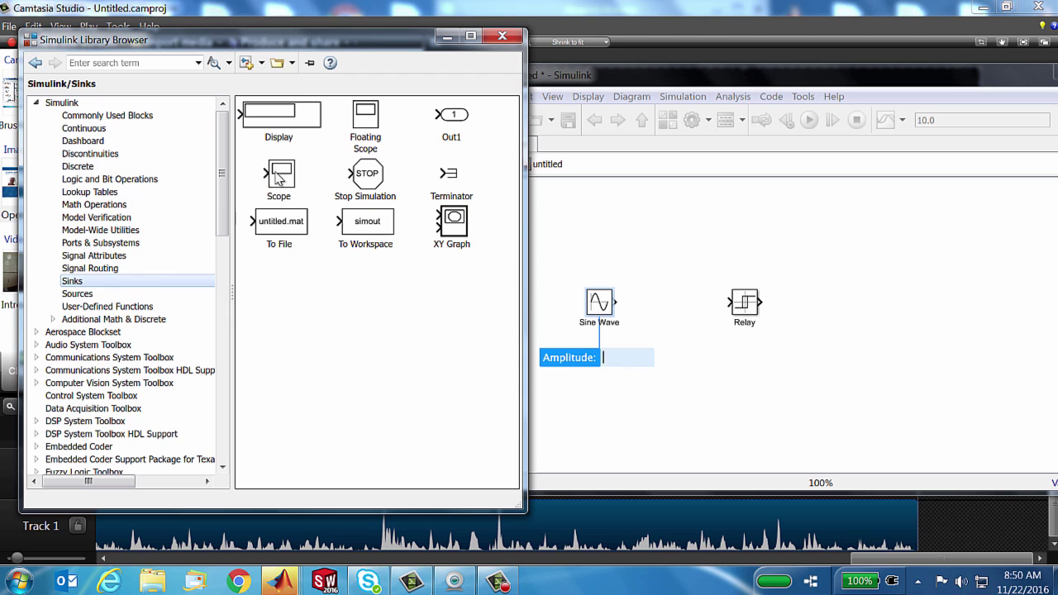
{"action": "left_click_drag", "start_coordinate": [277, 178], "coordinate": [882, 312]}
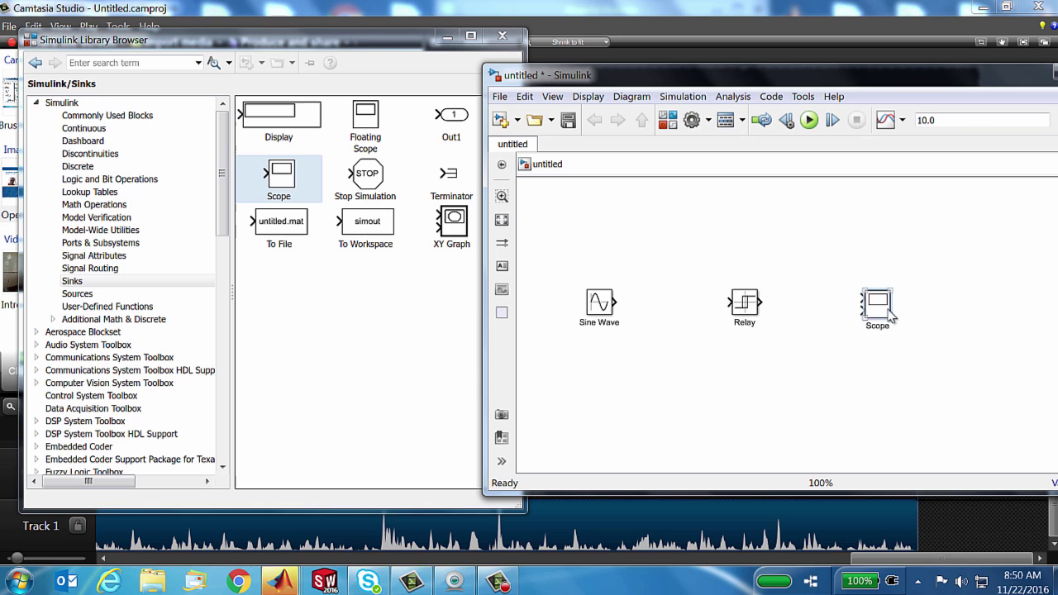
- Wire the Relay output to the Scope and the Sine Wave into the Relay, then maximize and fit
{"action": "left_click_drag", "start_coordinate": [764, 303], "coordinate": [876, 304]}
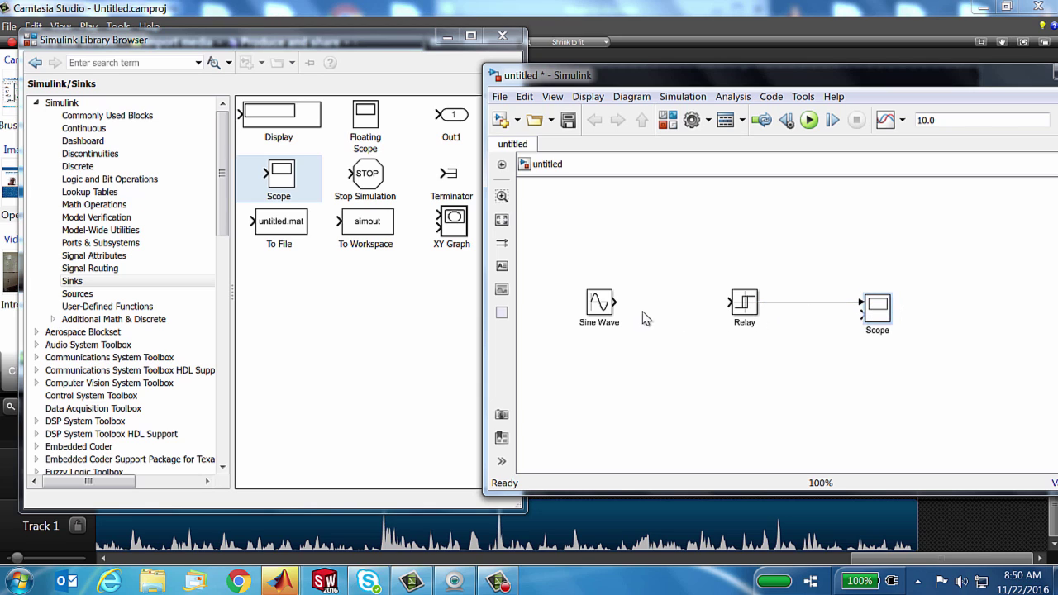
{"action": "left_click_drag", "start_coordinate": [596, 306], "coordinate": [861, 316]}
{"action": "left_click", "coordinate": [686, 303]}
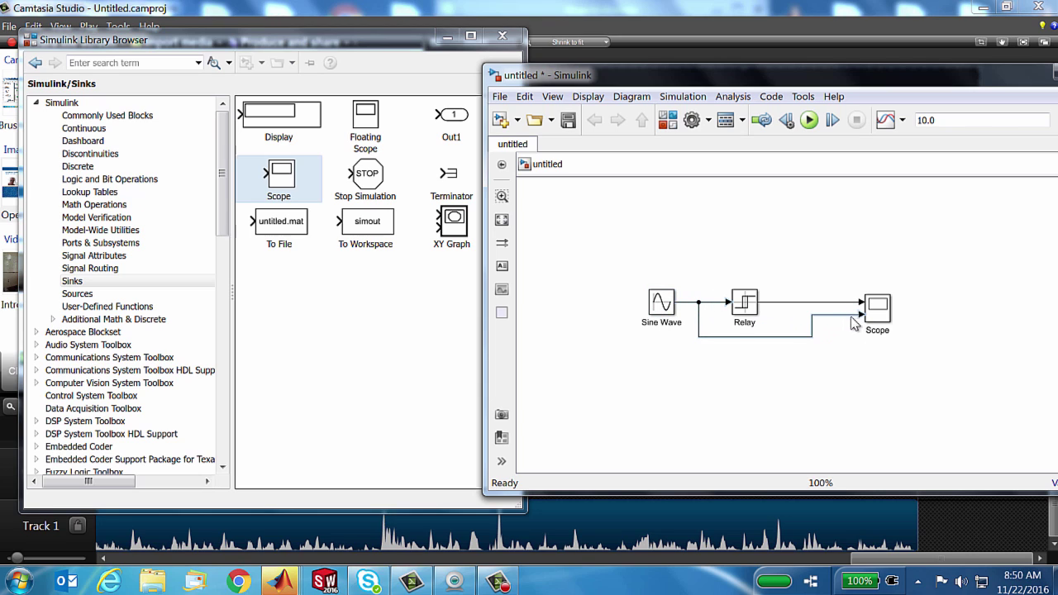
{"action": "double_click", "coordinate": [702, 83]}
{"action": "key", "text": "space"}
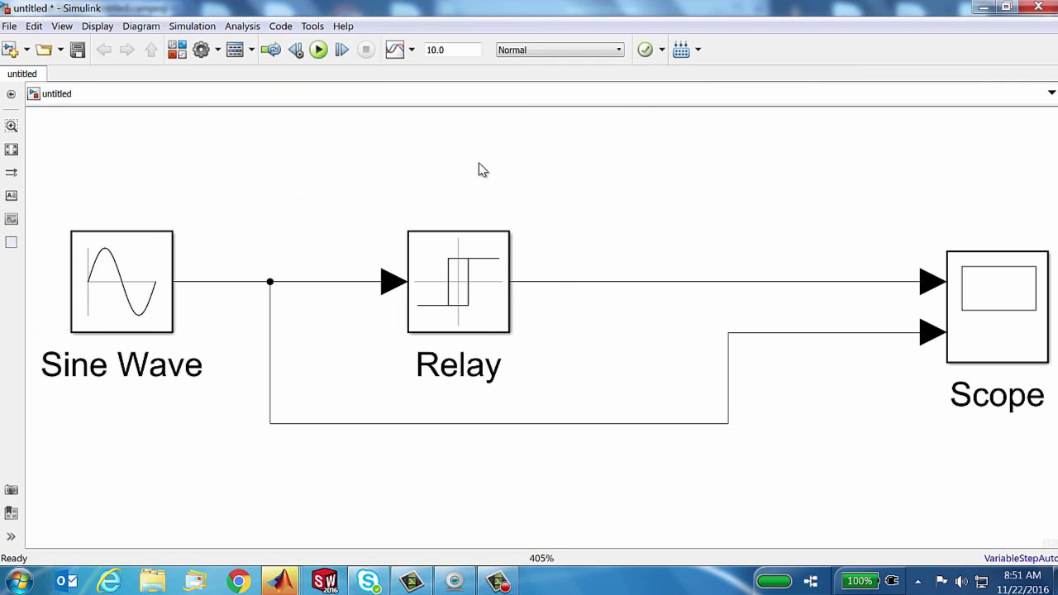
- Run the sine–relay model and check the Scope's sine and 0/1 relay square wave
{"action": "left_click", "coordinate": [318, 49]}
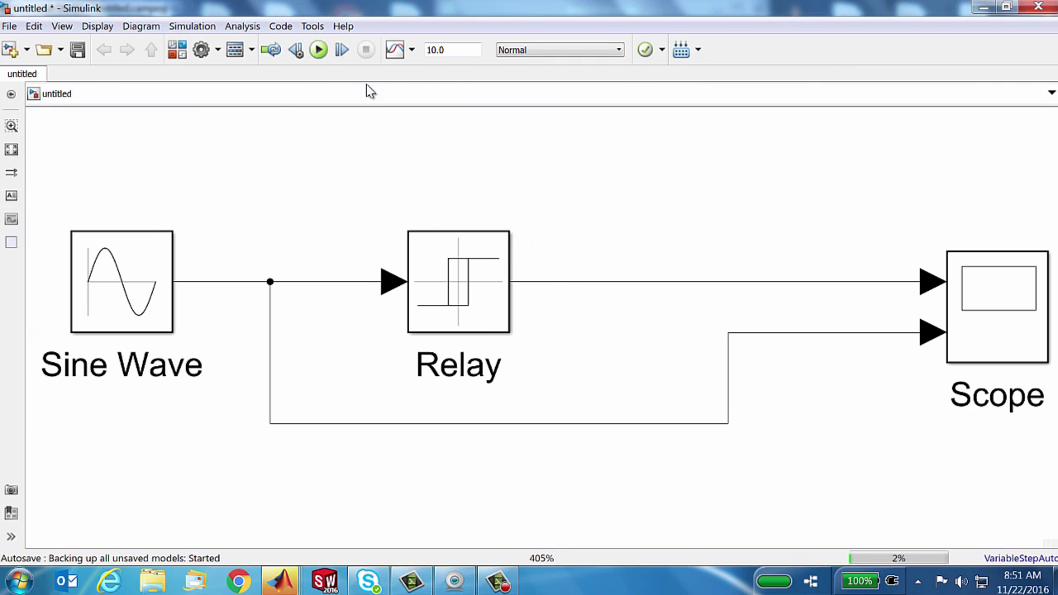
{"action": "double_click", "coordinate": [995, 317]}
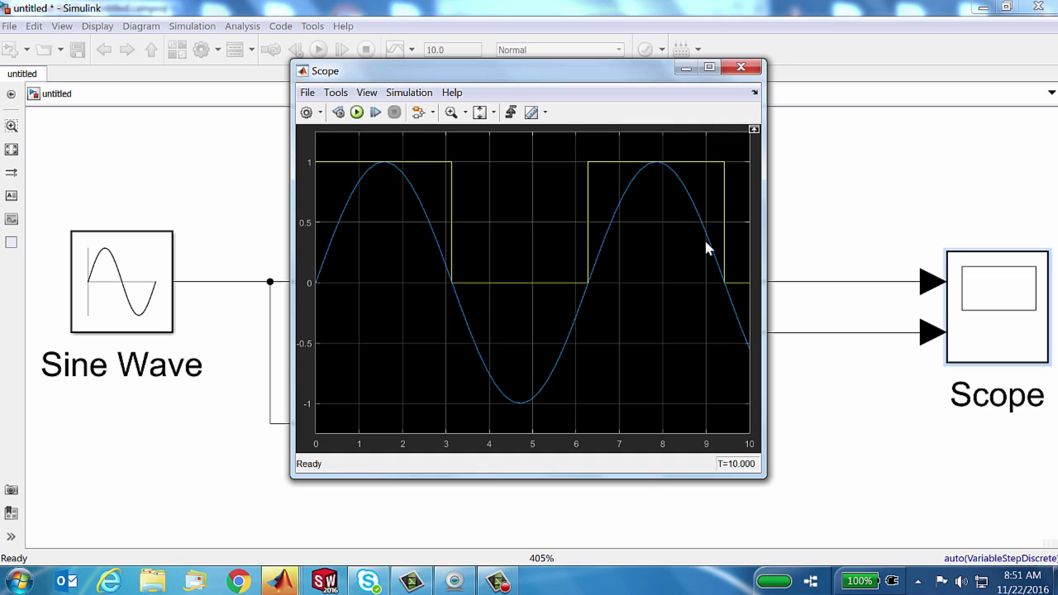
{"action": "left_click", "coordinate": [826, 211]}
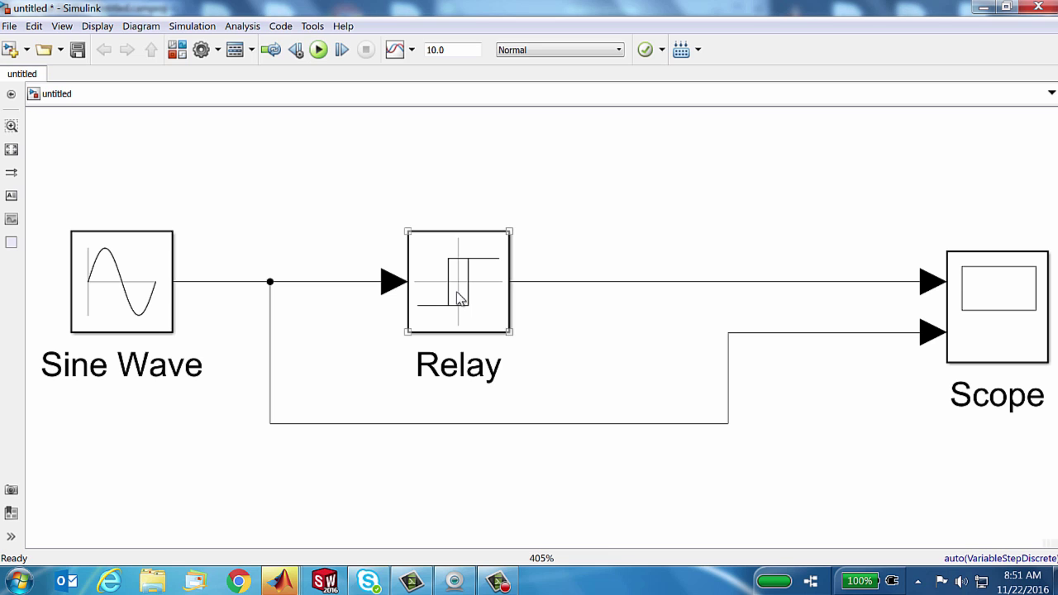
- Set the Relay's switch-on point to 0.5 and switch-off point to -0.5
{"action": "left_click", "coordinate": [459, 297]}
{"action": "double_click", "coordinate": [458, 298]}
{"action": "left_click_drag", "start_coordinate": [410, 212], "coordinate": [427, 59]}
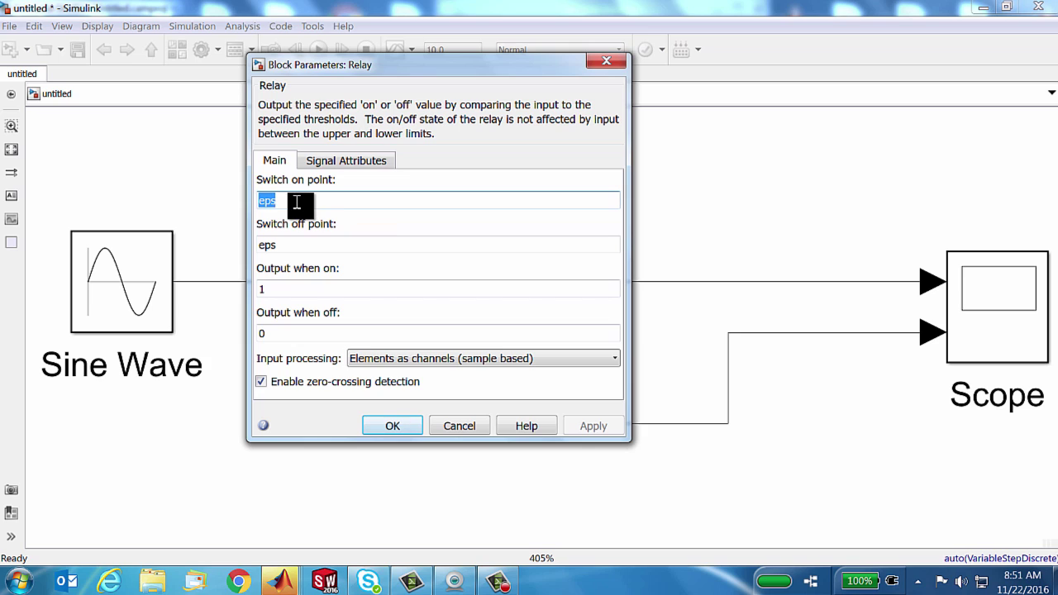
{"action": "type", "text": "0.5"}
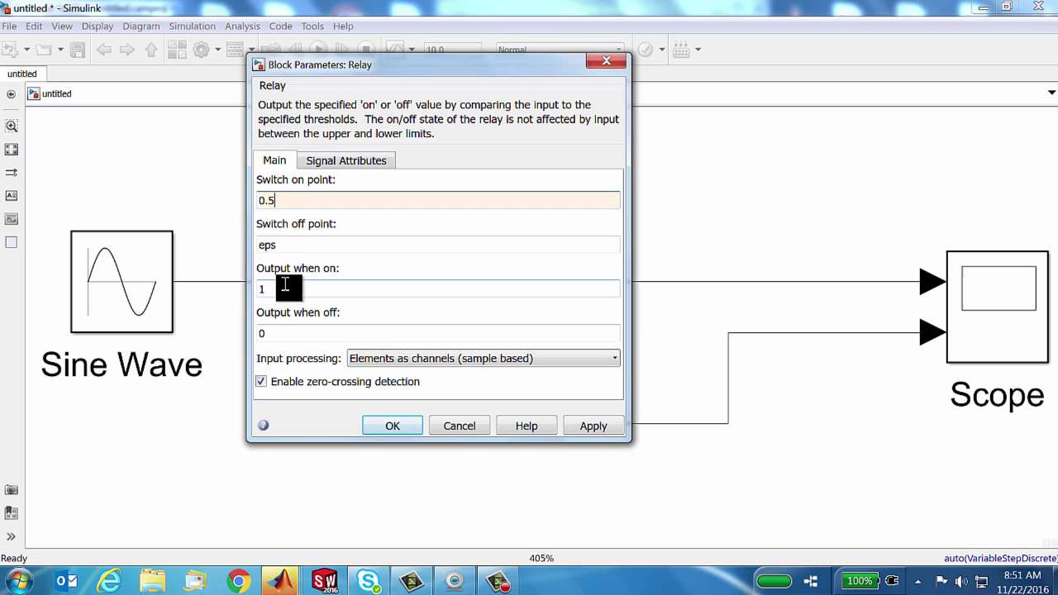
{"action": "double_click", "coordinate": [291, 244]}
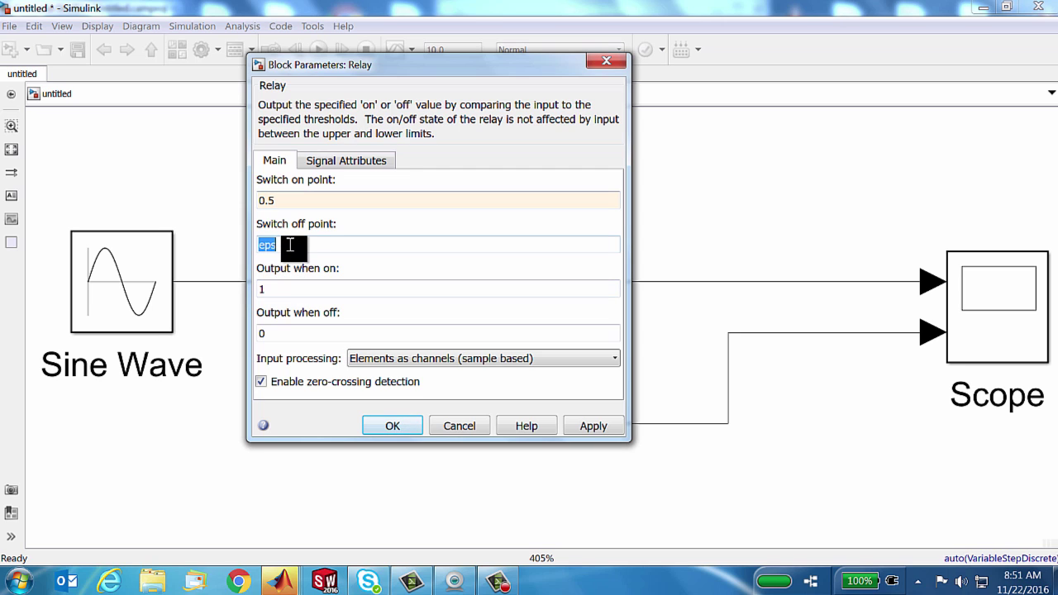
{"action": "type", "text": "-0.5"}
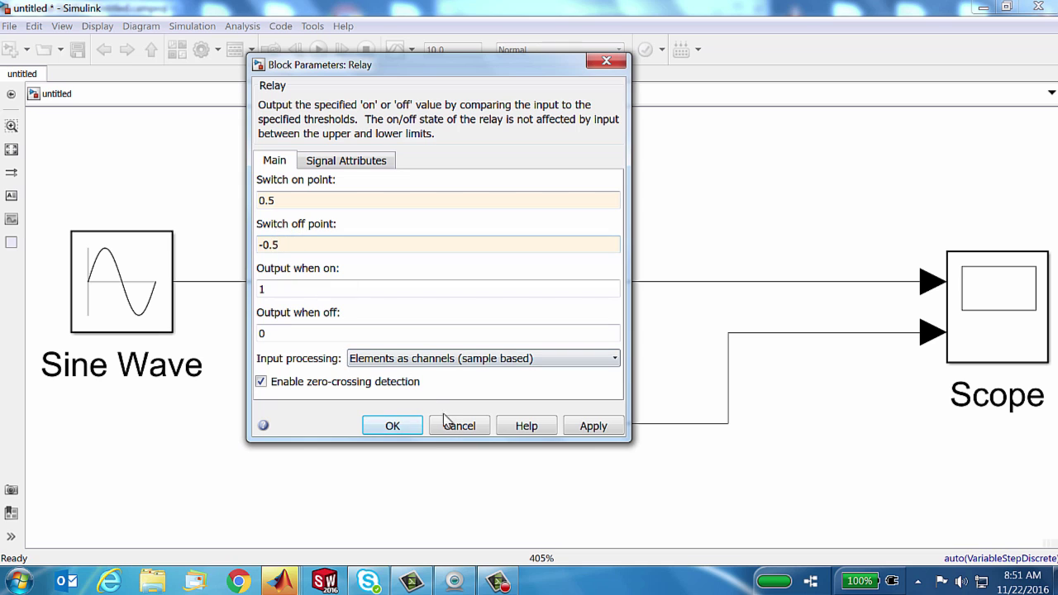
{"action": "left_click", "coordinate": [403, 428]}
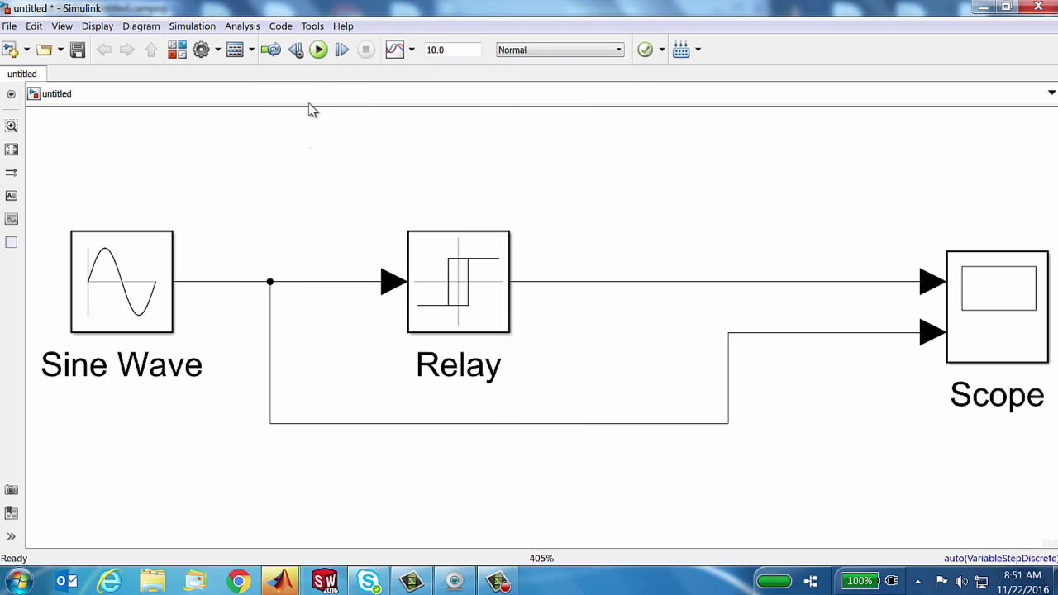
- Rerun the model and open the Scope to see the relay's hysteresis effect
{"action": "left_click", "coordinate": [319, 51]}
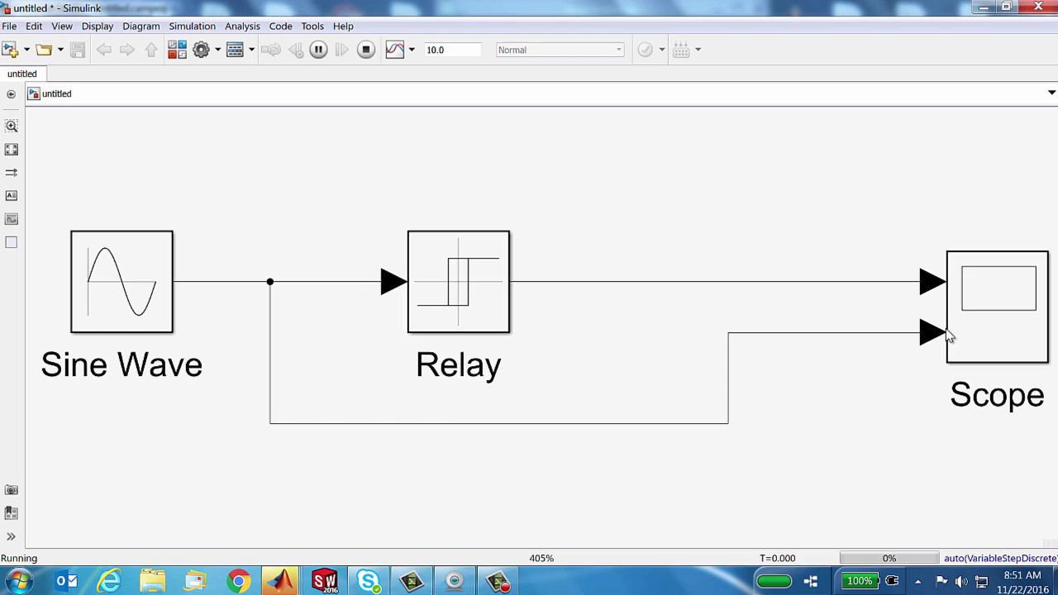
{"action": "double_click", "coordinate": [979, 331]}
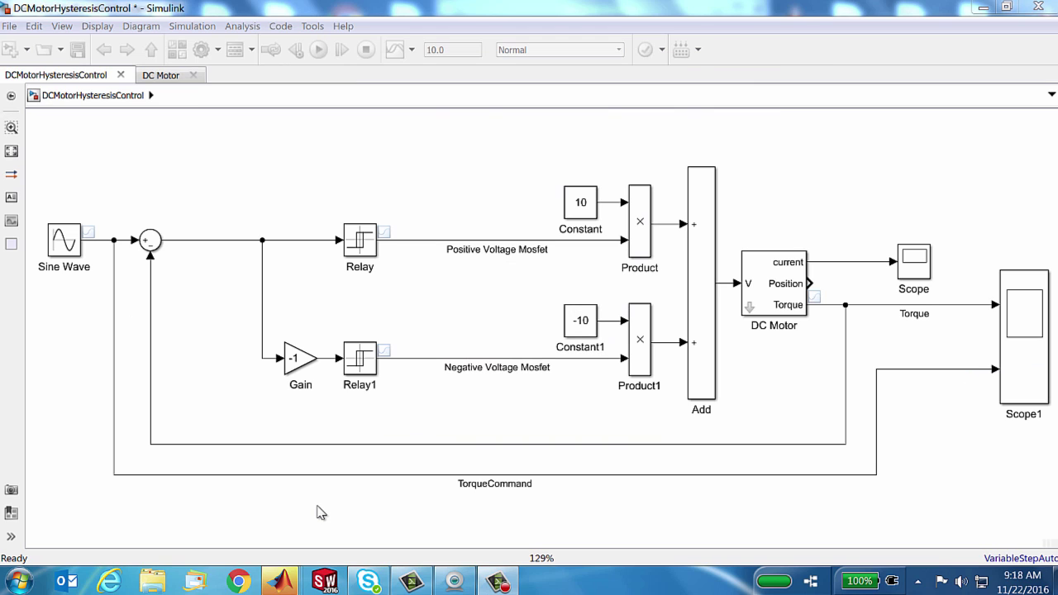
{"action": "left_click_drag", "start_coordinate": [323, 159], "coordinate": [380, 372]}
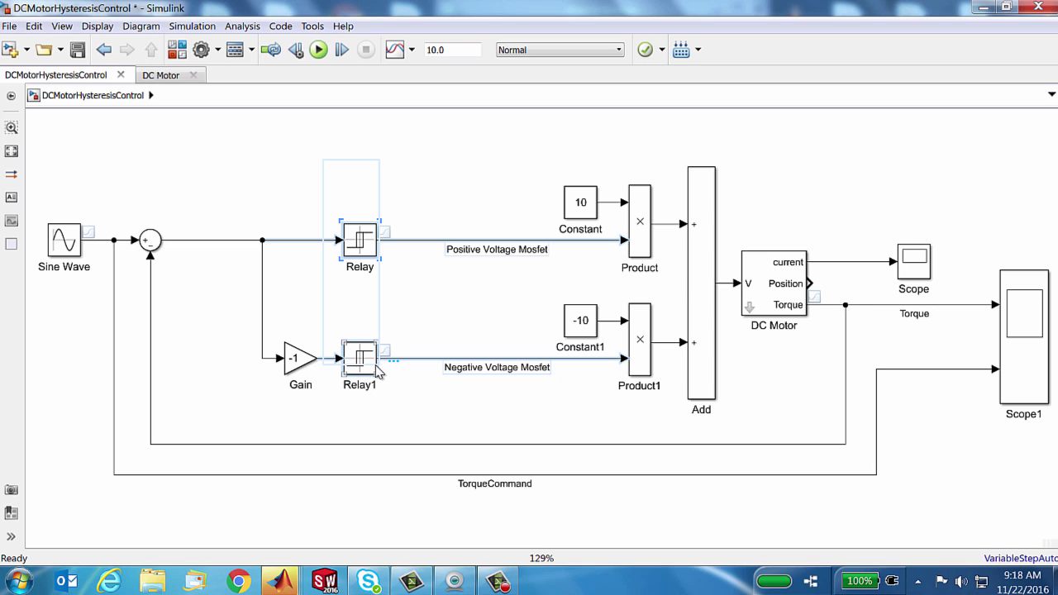
{"action": "left_click", "coordinate": [774, 291]}
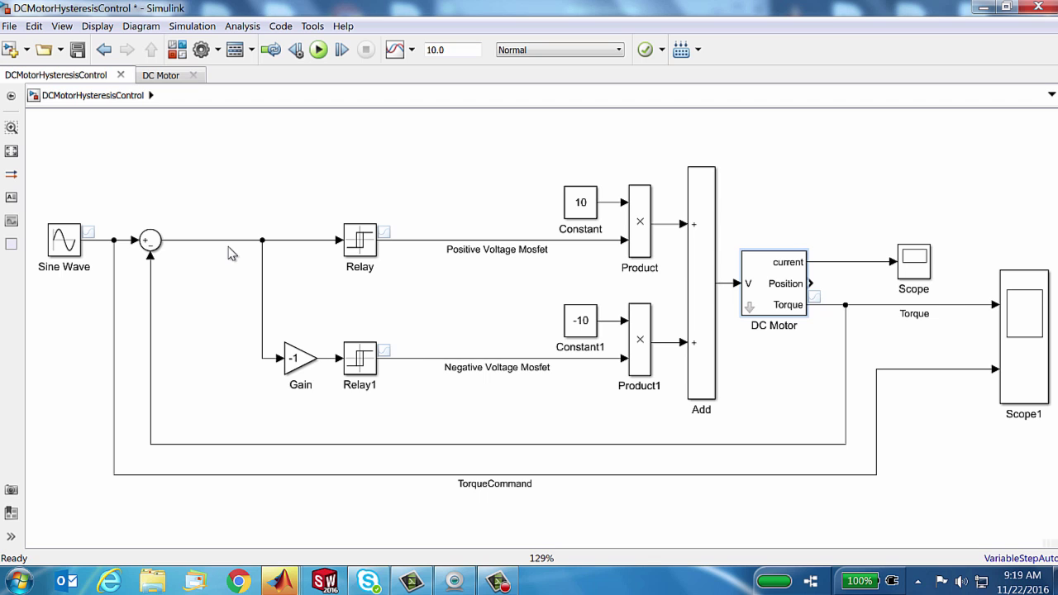
{"action": "double_click", "coordinate": [370, 251]}
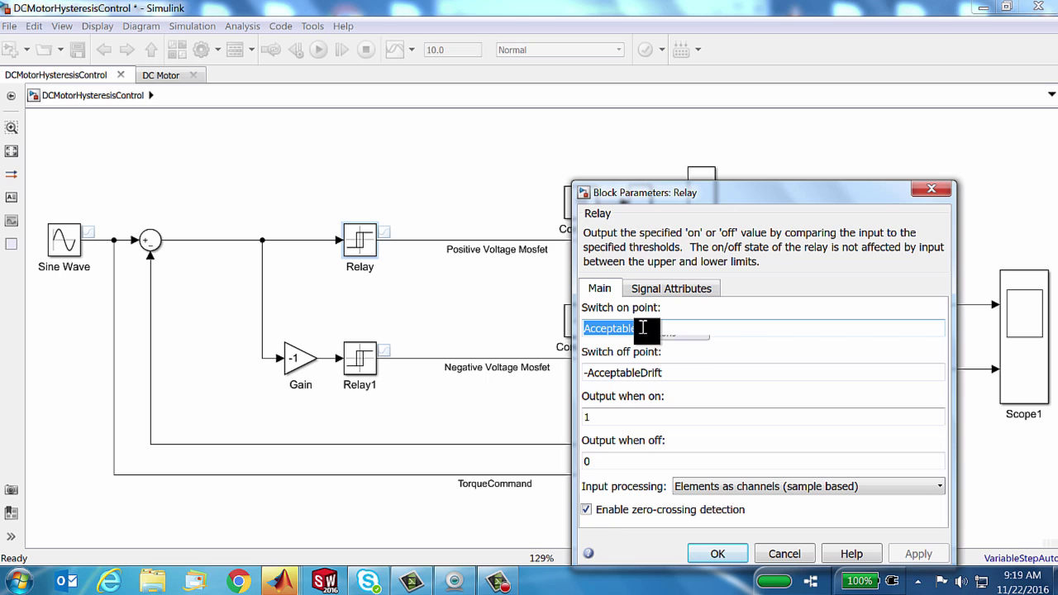
{"action": "left_click", "coordinate": [726, 559]}
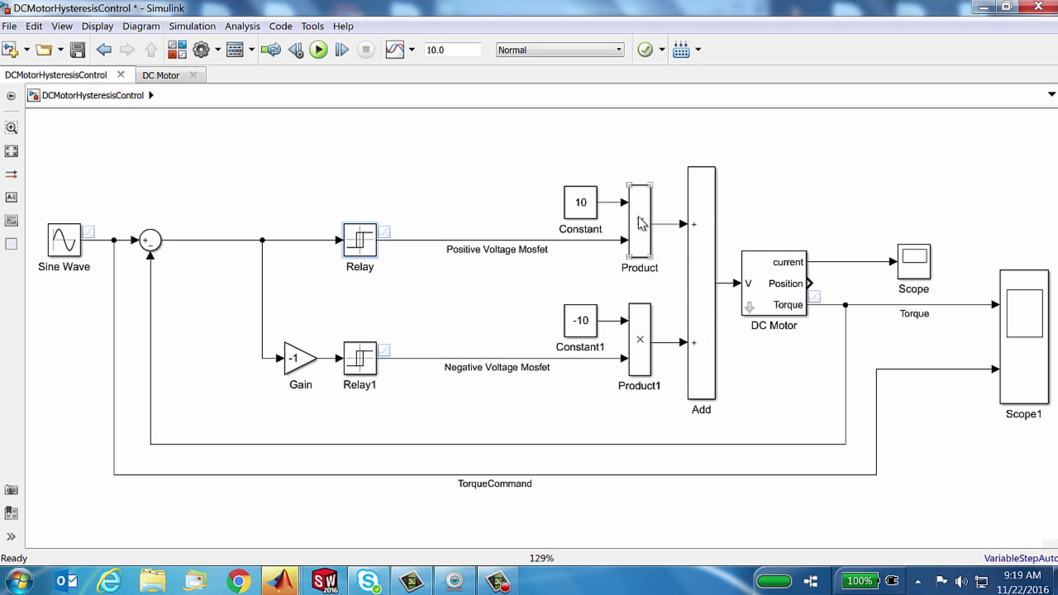
- Inspect the Constant (10), Constant1, DC Motor, Gain and Relay1 blocks in the motor model
{"action": "left_click", "coordinate": [693, 242]}
{"action": "left_click", "coordinate": [676, 271]}
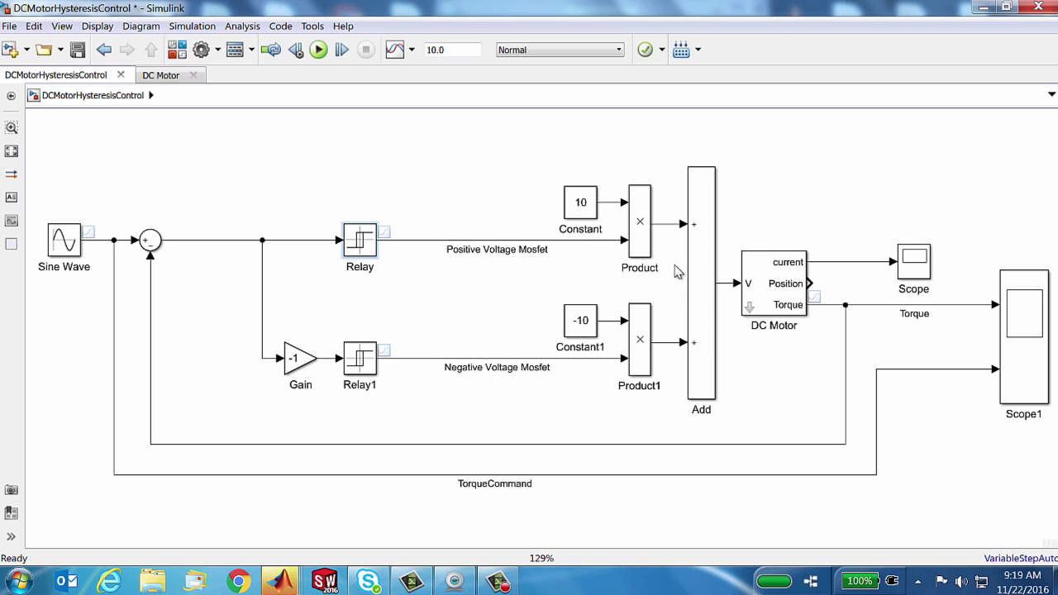
{"action": "left_click", "coordinate": [587, 212]}
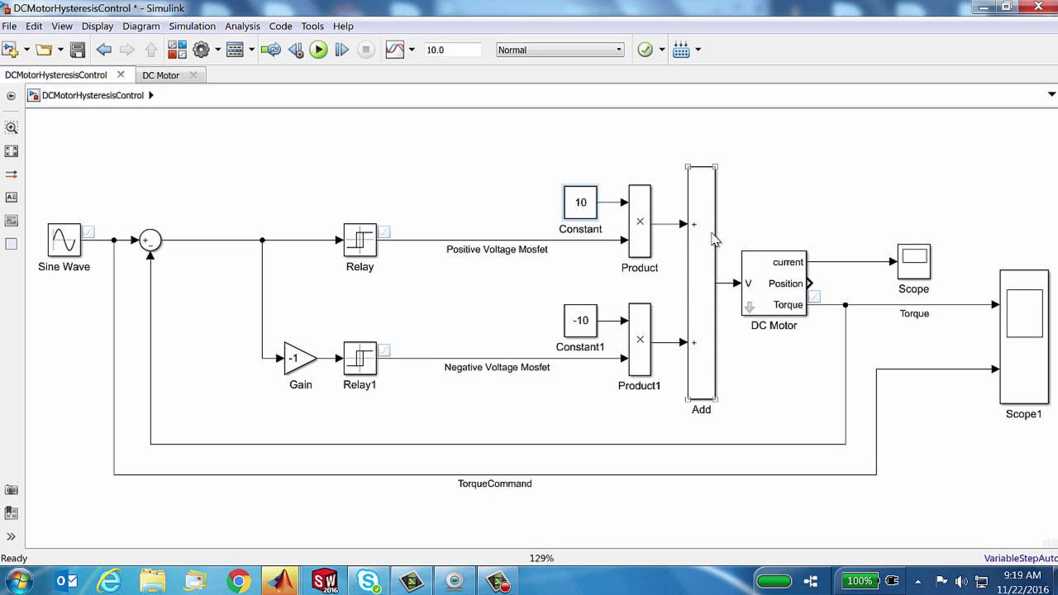
{"action": "left_click", "coordinate": [777, 294]}
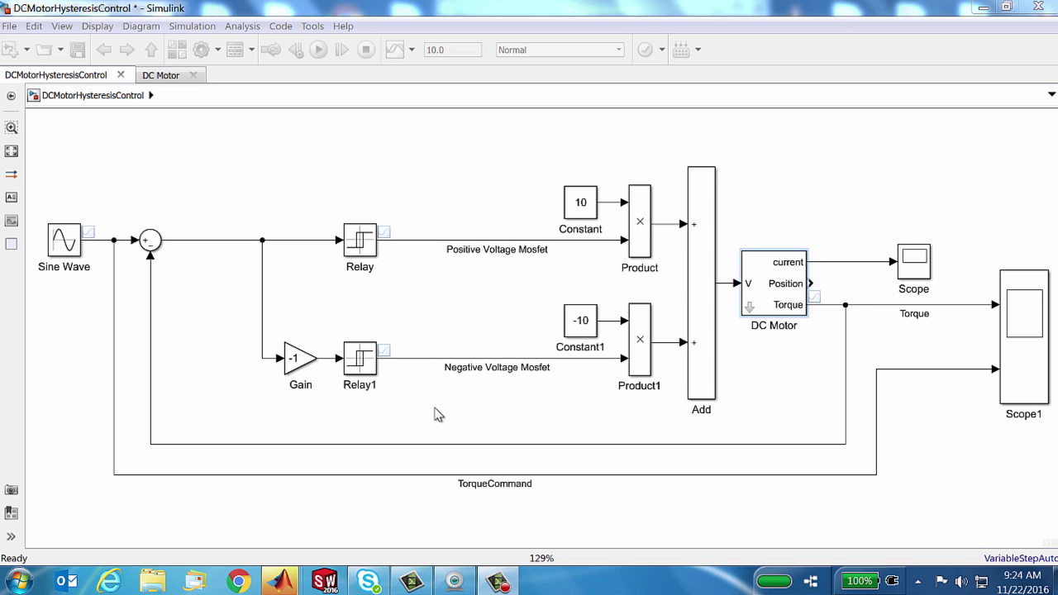
{"action": "left_click", "coordinate": [786, 296]}
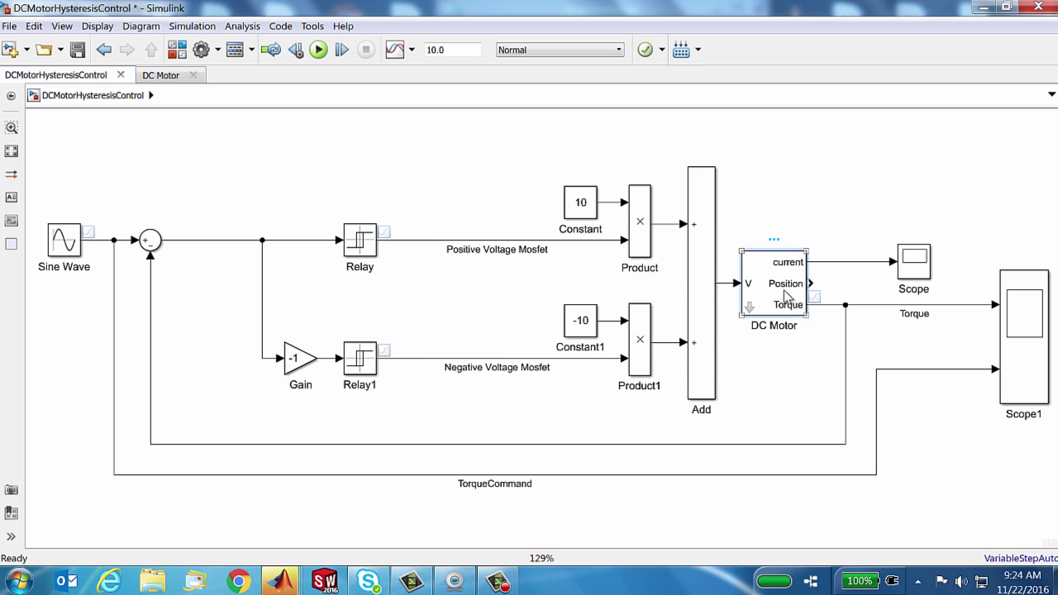
{"action": "left_click", "coordinate": [575, 330]}
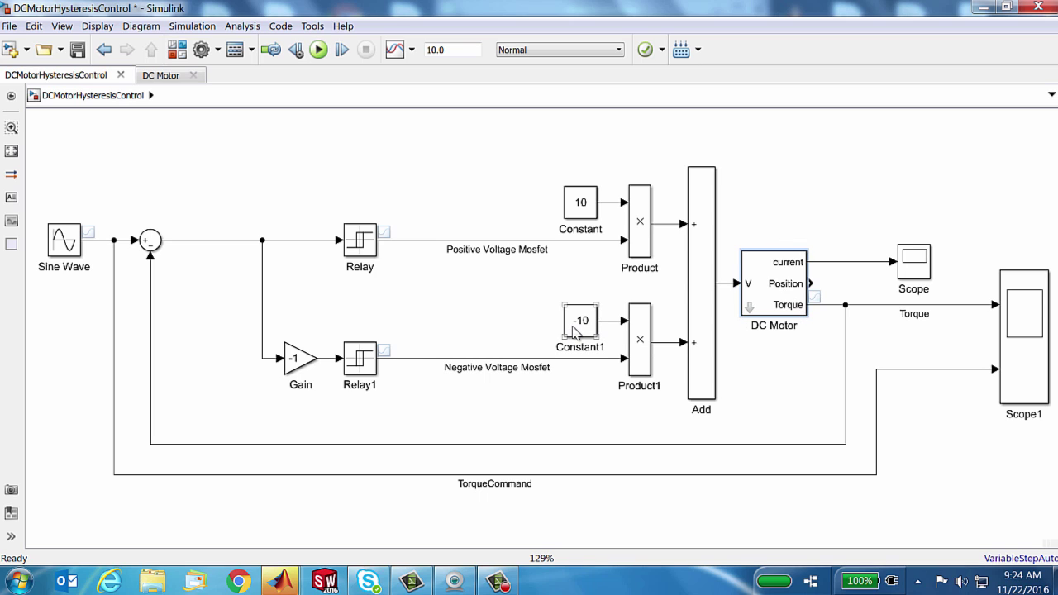
{"action": "left_click", "coordinate": [759, 306]}
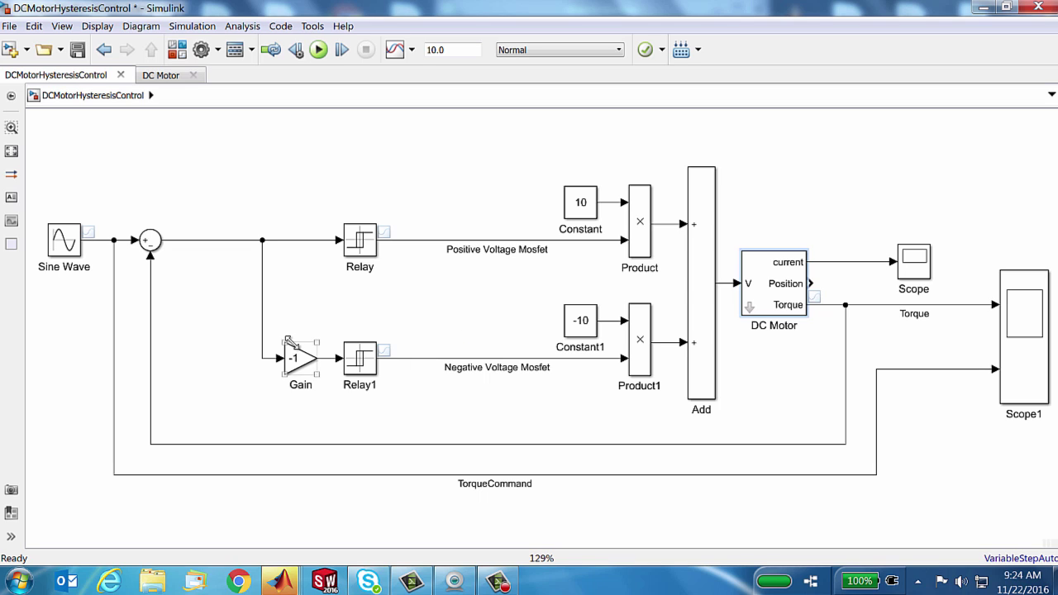
{"action": "left_click_drag", "start_coordinate": [291, 316], "coordinate": [484, 392]}
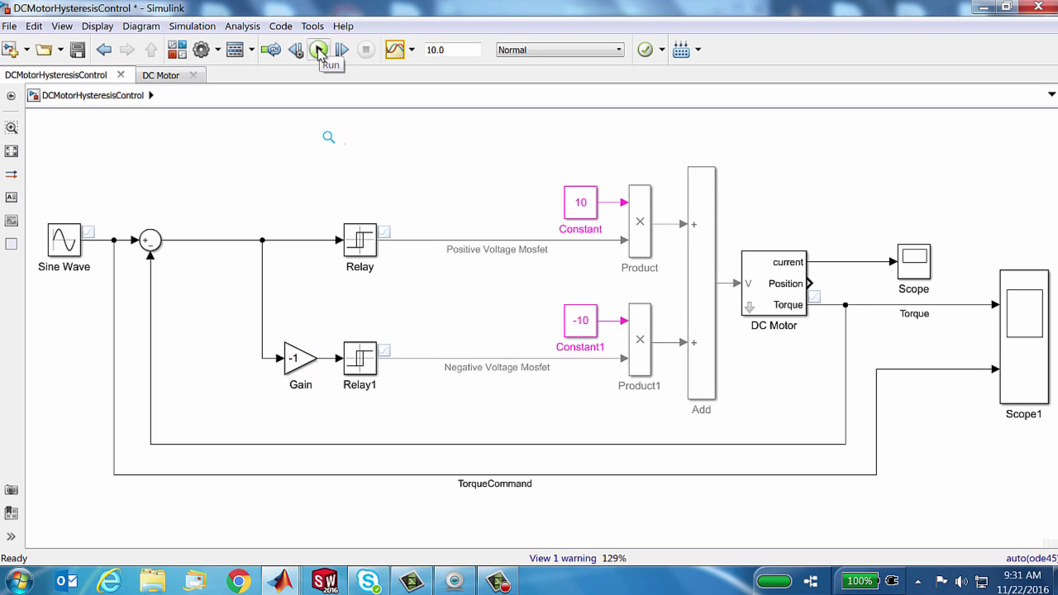
- Run the model, open Scope1 from the Torque and TorqueCommand lines, and scale both axes
{"action": "left_click", "coordinate": [319, 51]}
{"action": "left_click", "coordinate": [954, 306]}
{"action": "left_click", "coordinate": [963, 369]}
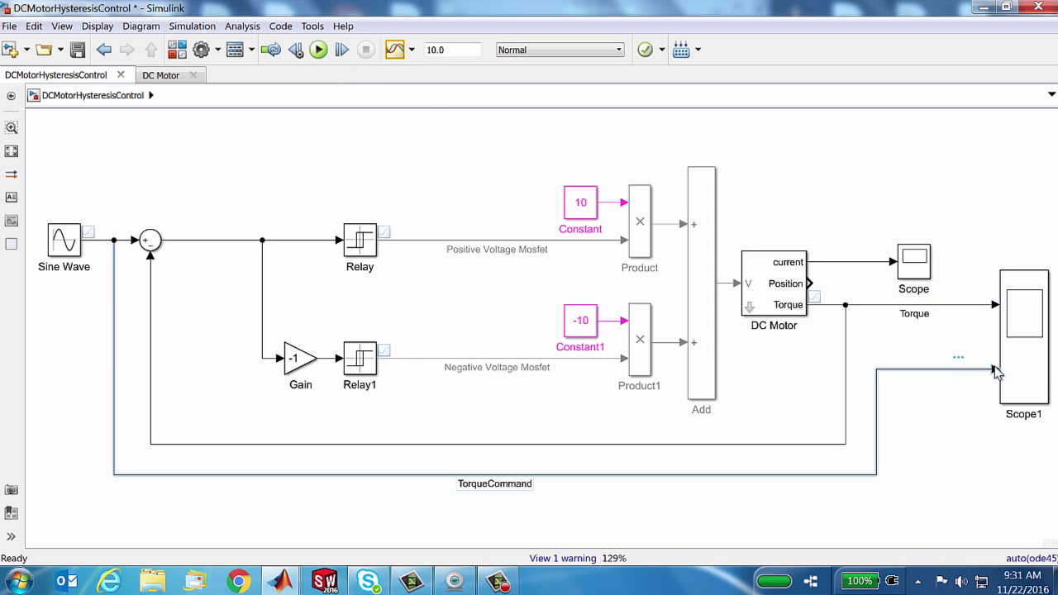
{"action": "double_click", "coordinate": [1018, 364]}
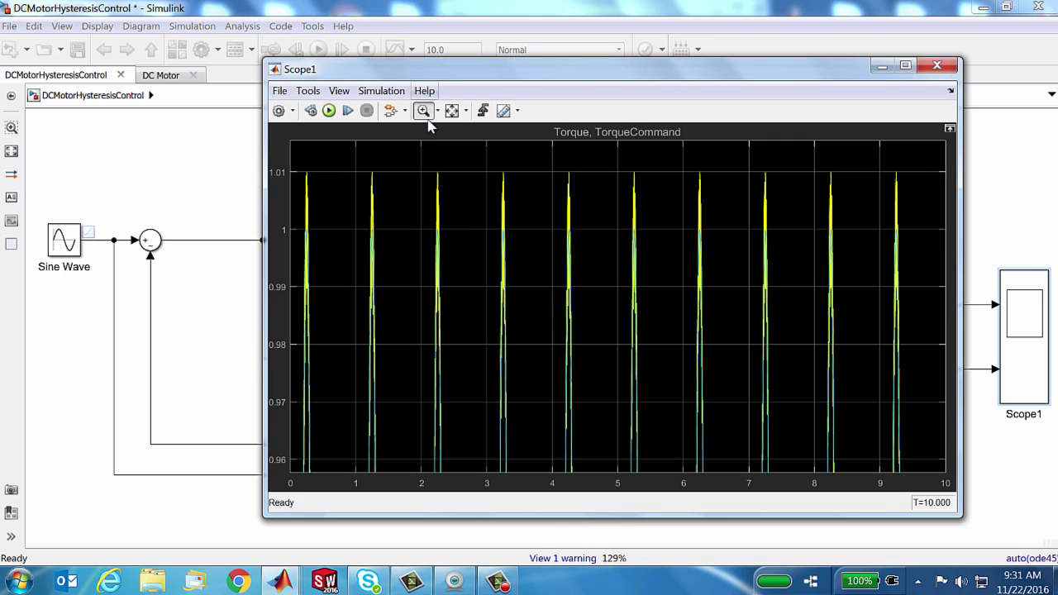
{"action": "left_click", "coordinate": [453, 111]}
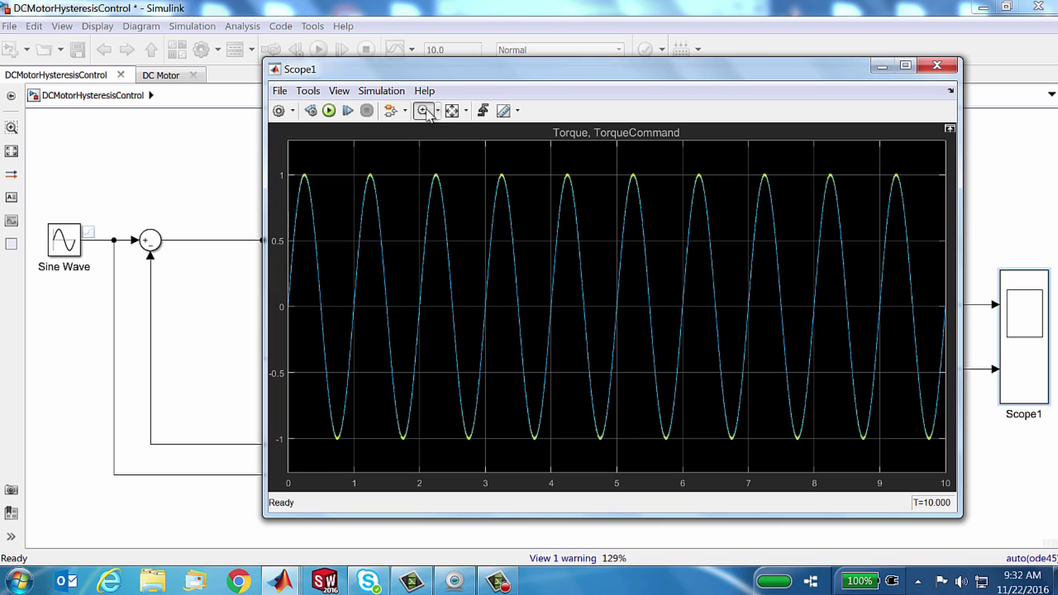
- Box-zoom twice into the sine peak near 2.2 s to see ripple, then rescale to 0–10 s
{"action": "left_click_drag", "start_coordinate": [423, 166], "coordinate": [463, 190]}
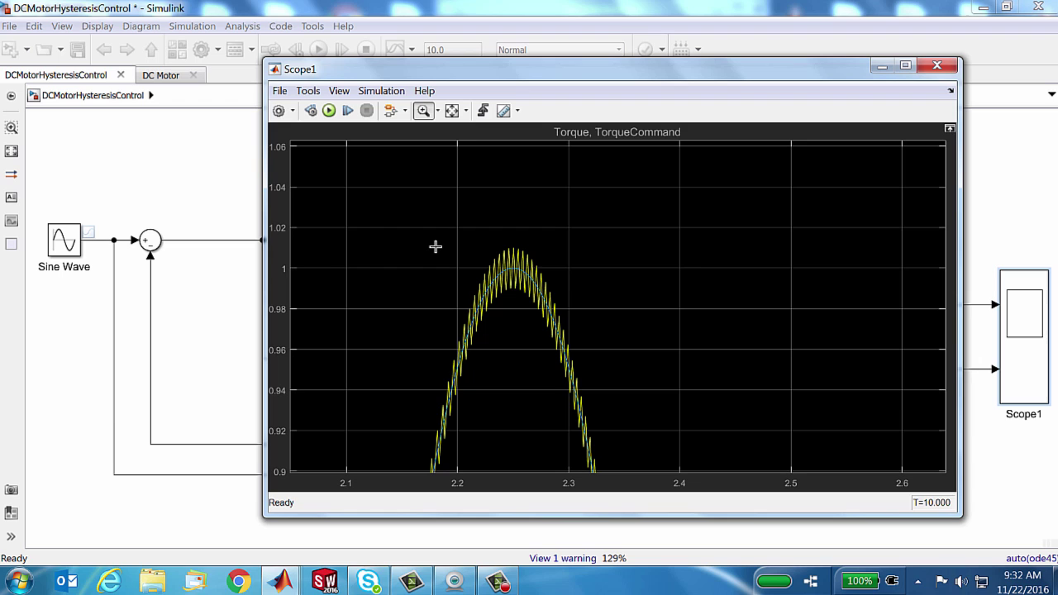
{"action": "left_click_drag", "start_coordinate": [442, 246], "coordinate": [586, 306]}
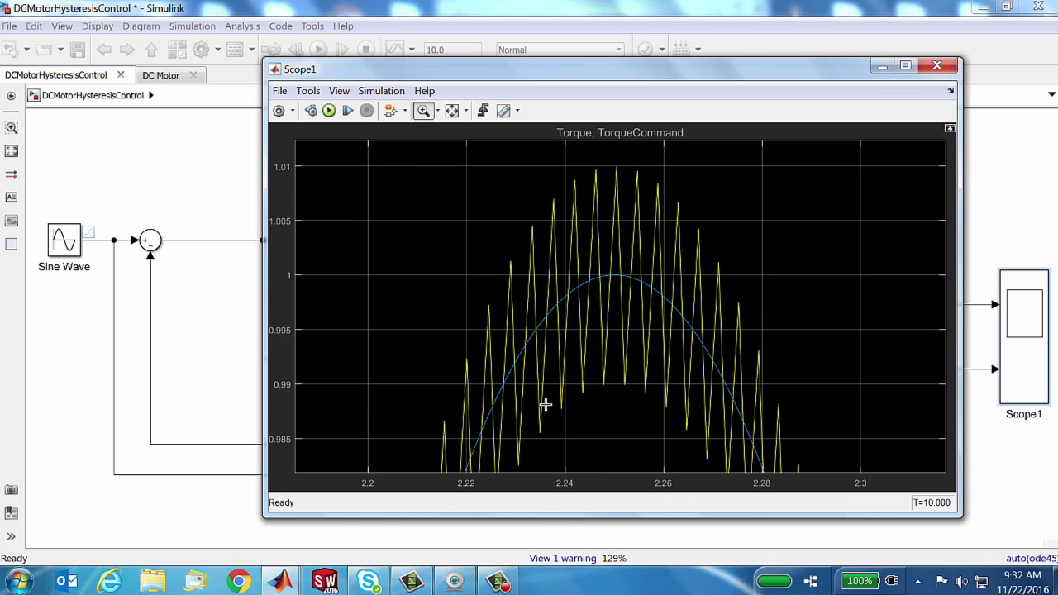
{"action": "left_click", "coordinate": [451, 111]}
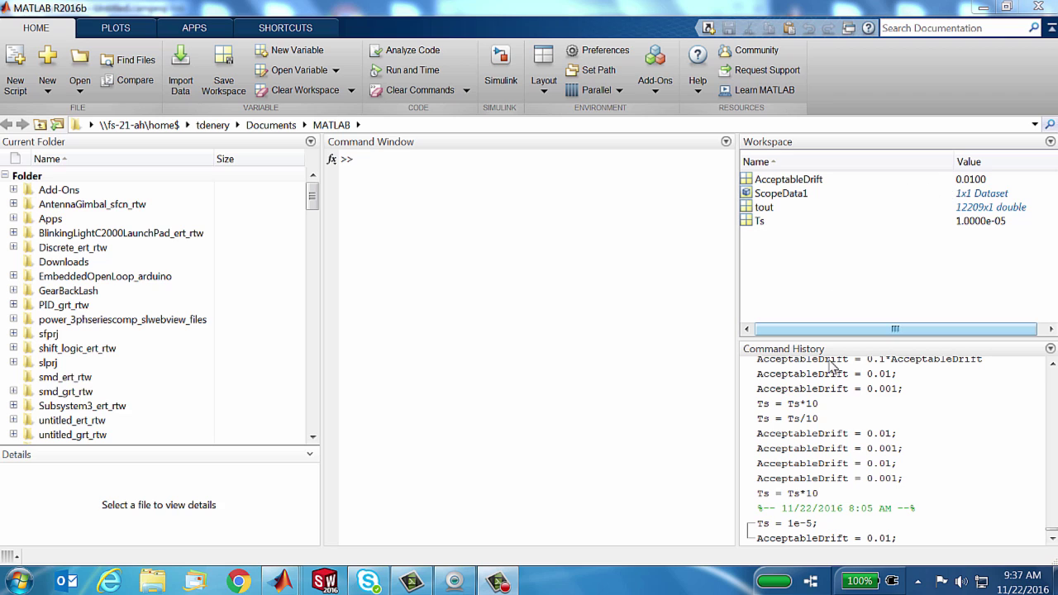
- Rerun 'AcceptableDrift = 0.001;' from Command History, then rerun the DCMotorHysteresisControl simulation
{"action": "double_click", "coordinate": [796, 389]}
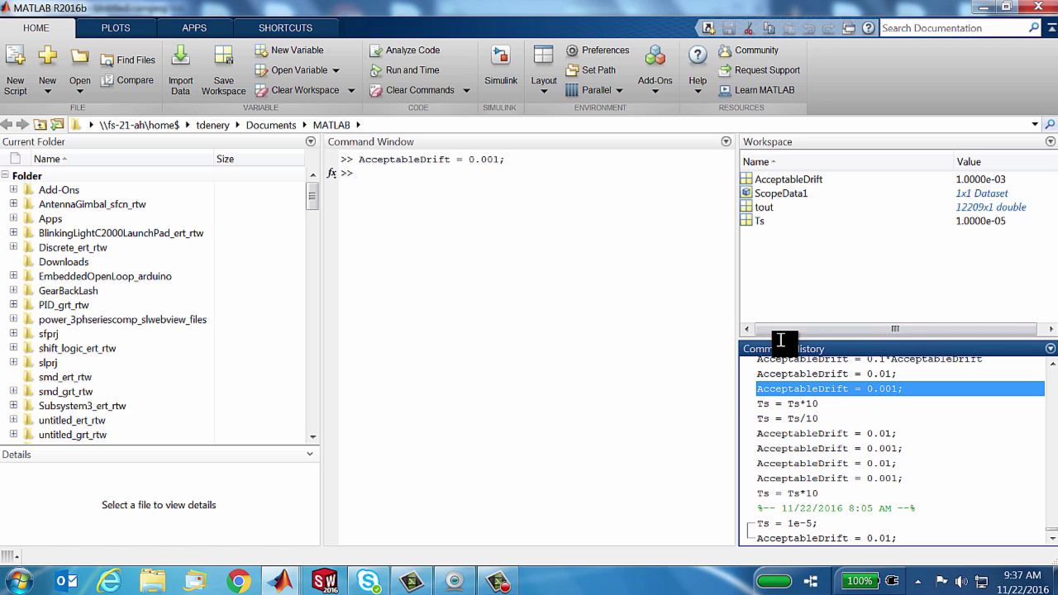
{"action": "mouse_move", "coordinate": [283, 582]}
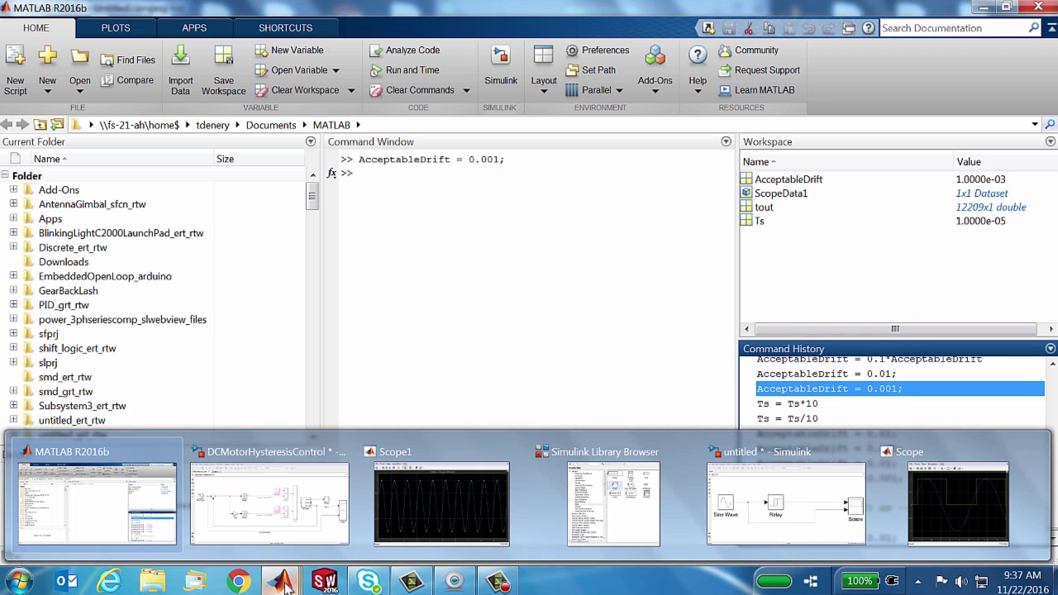
{"action": "left_click", "coordinate": [295, 537]}
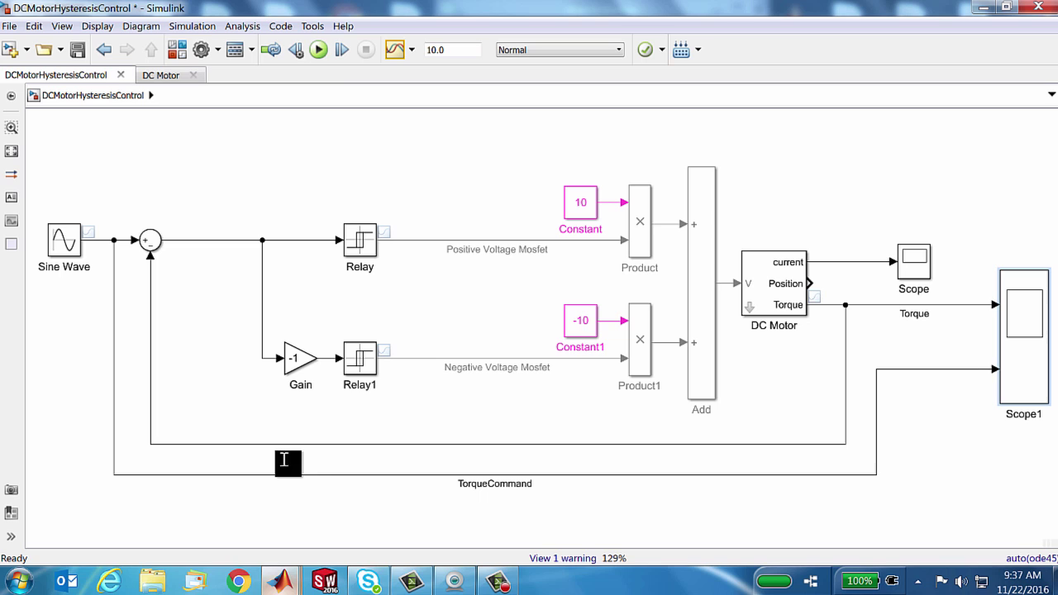
{"action": "left_click", "coordinate": [319, 49]}
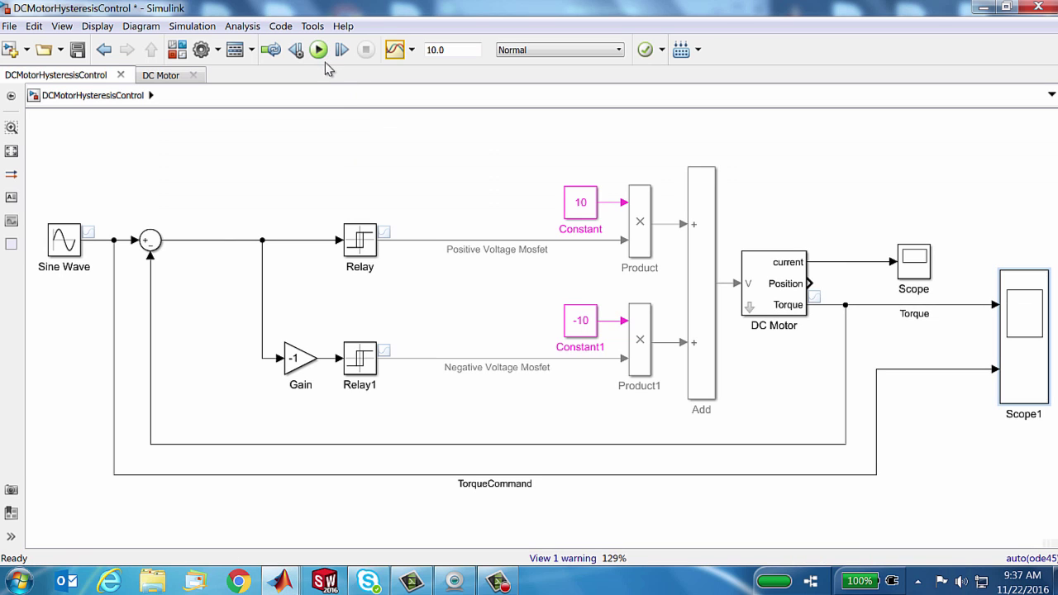
- Open the Simulation Data Inspector and plot Run 2's Torque and TorqueCommand signals
{"action": "left_click", "coordinate": [395, 51]}
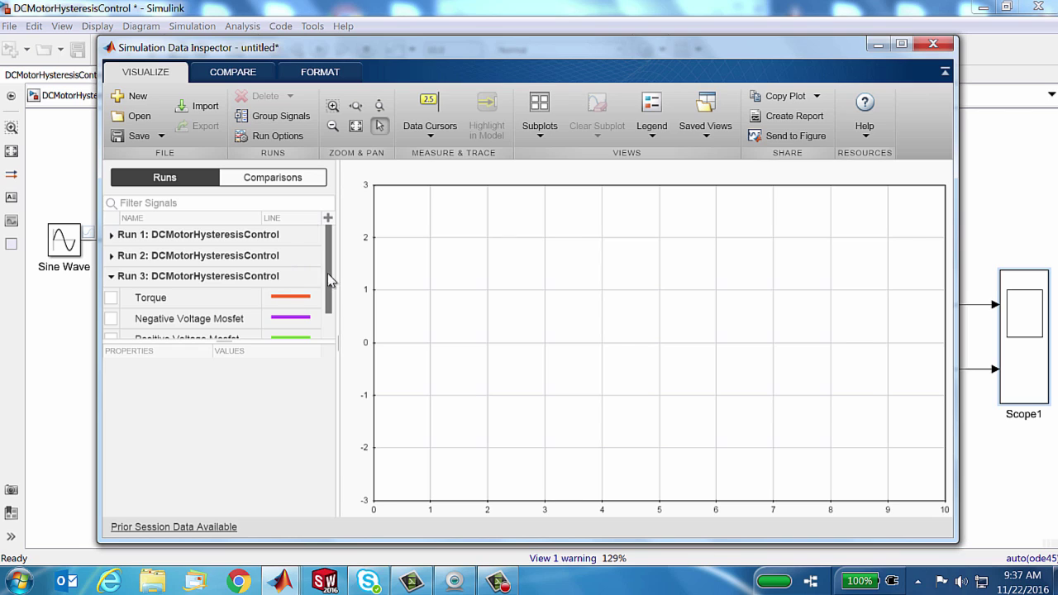
{"action": "left_click", "coordinate": [112, 256]}
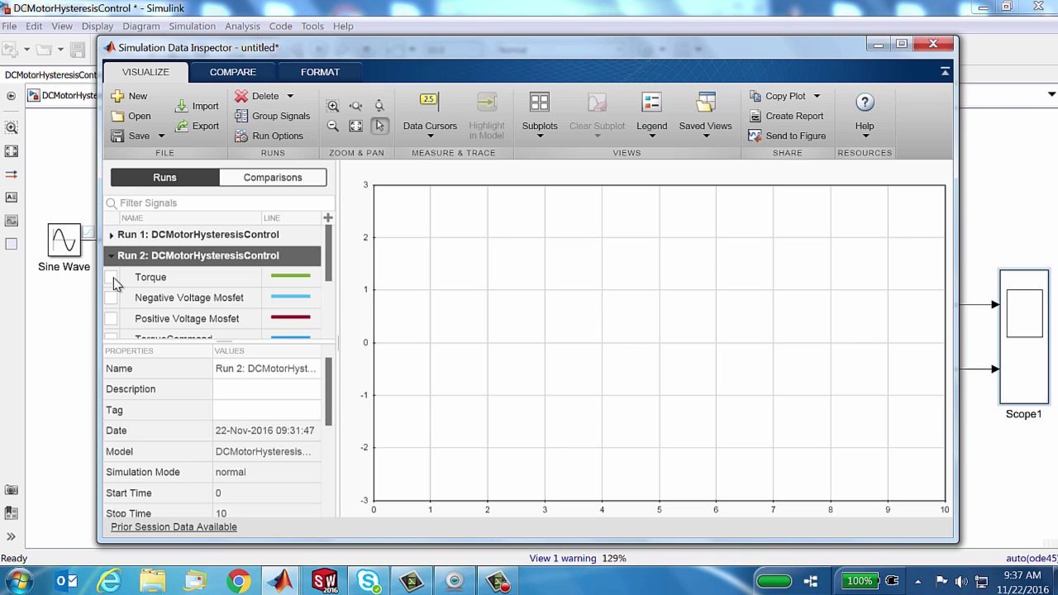
{"action": "left_click", "coordinate": [112, 280]}
{"action": "scroll", "coordinate": [117, 298], "scroll_direction": "down", "scroll_amount": 2}
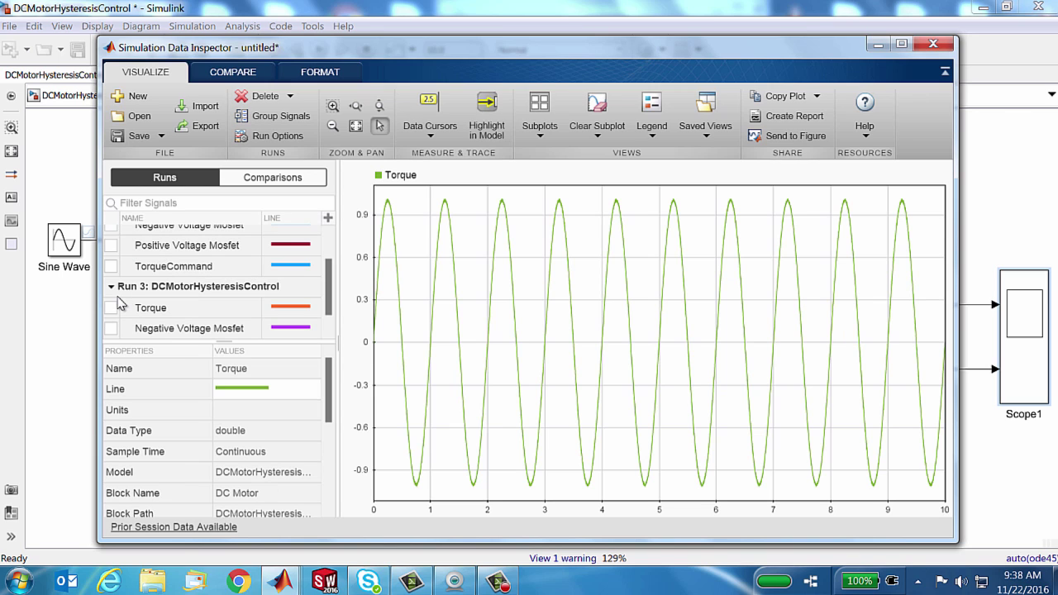
{"action": "left_click", "coordinate": [111, 266]}
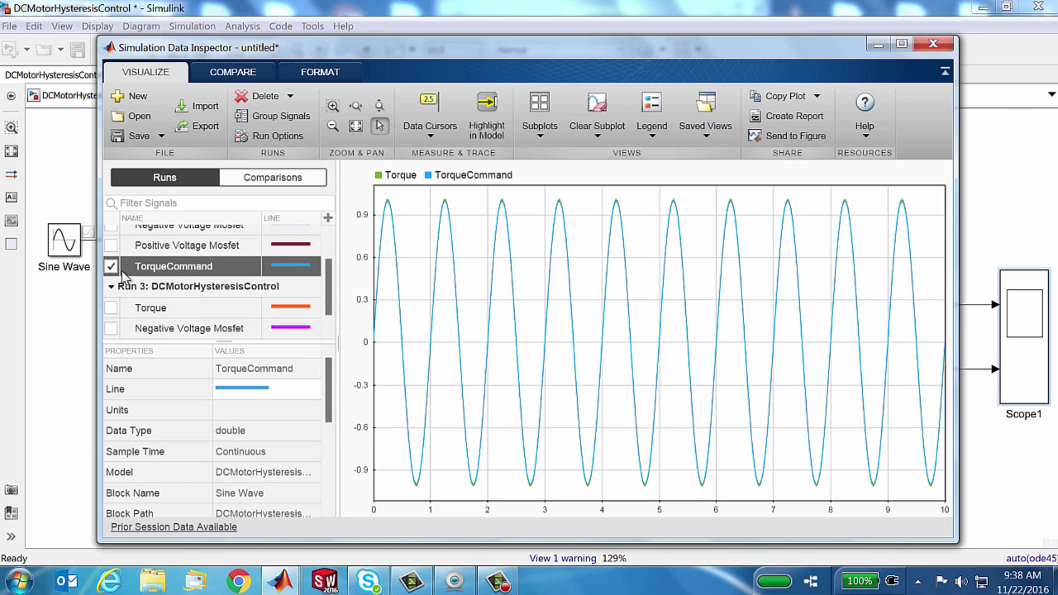
- Overlay Run 3's Torque signal on the same plot
{"action": "scroll", "coordinate": [330, 293], "scroll_direction": "down", "scroll_amount": 1}
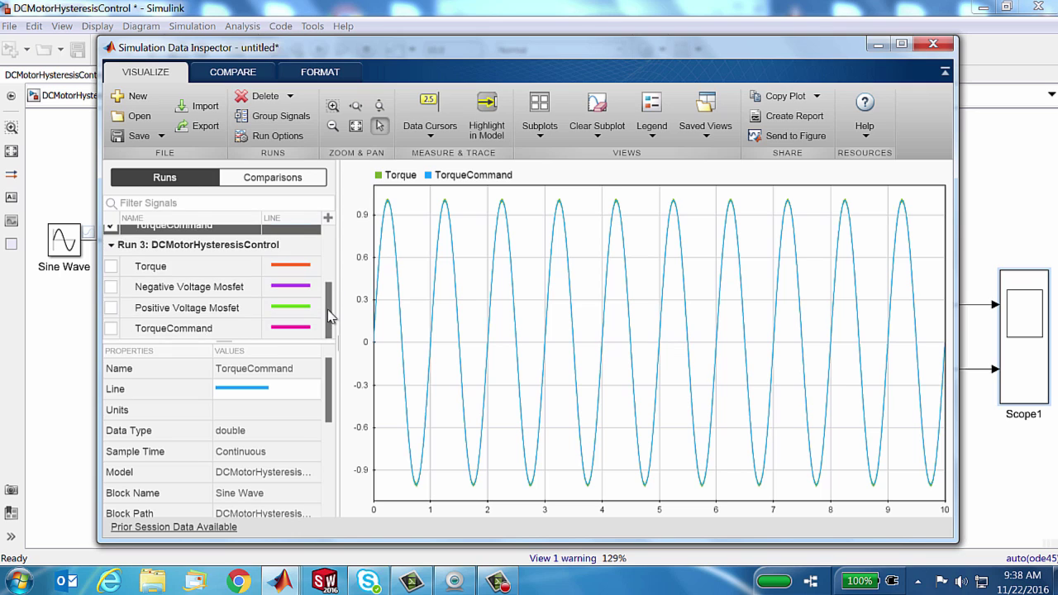
{"action": "left_click", "coordinate": [113, 239]}
{"action": "left_click", "coordinate": [128, 339]}
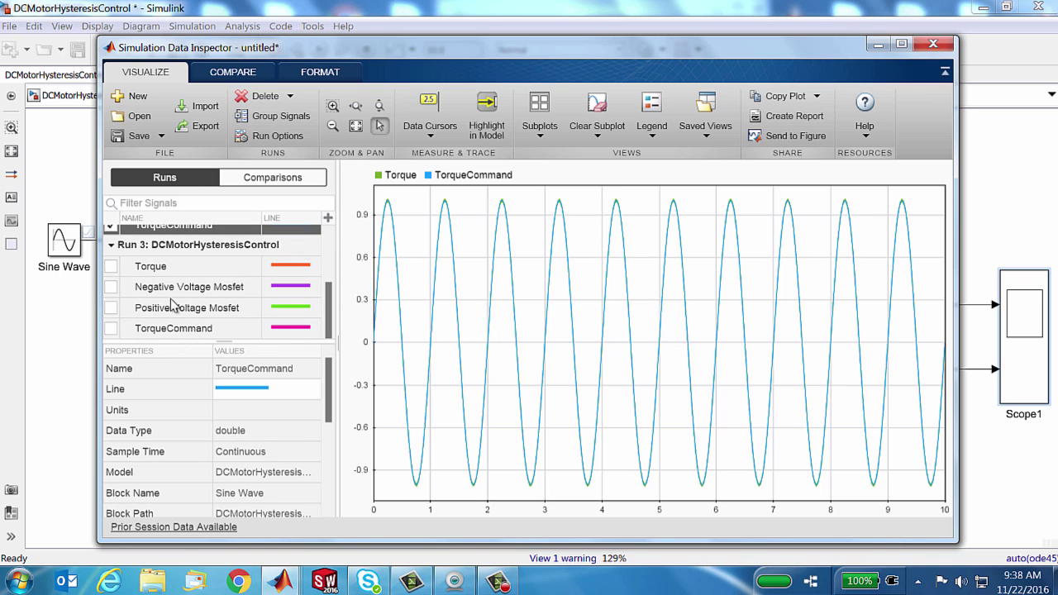
{"action": "left_click", "coordinate": [112, 268]}
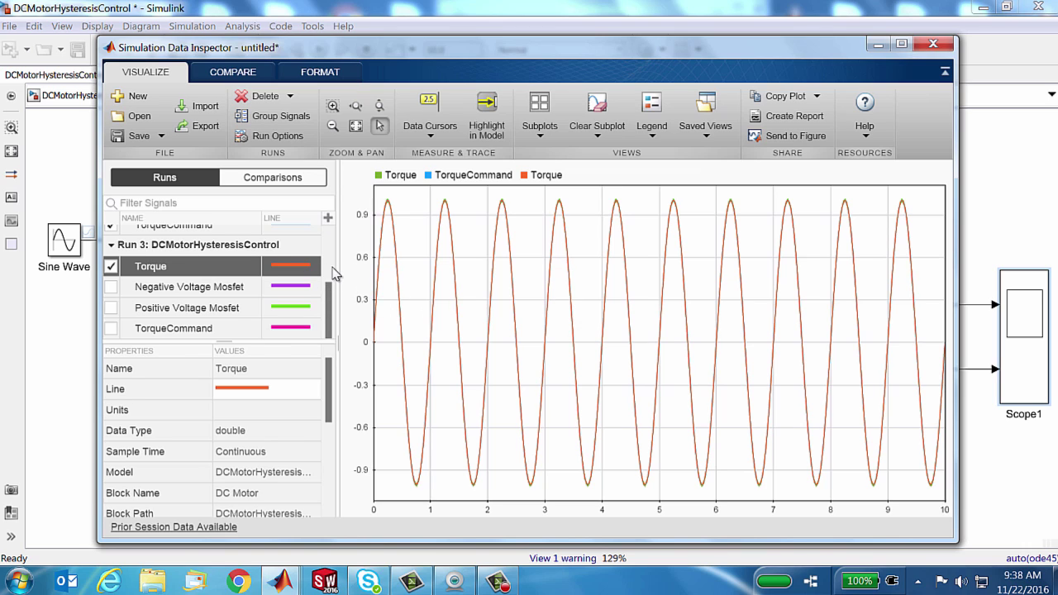
{"action": "scroll", "coordinate": [333, 276], "scroll_direction": "up", "scroll_amount": 3}
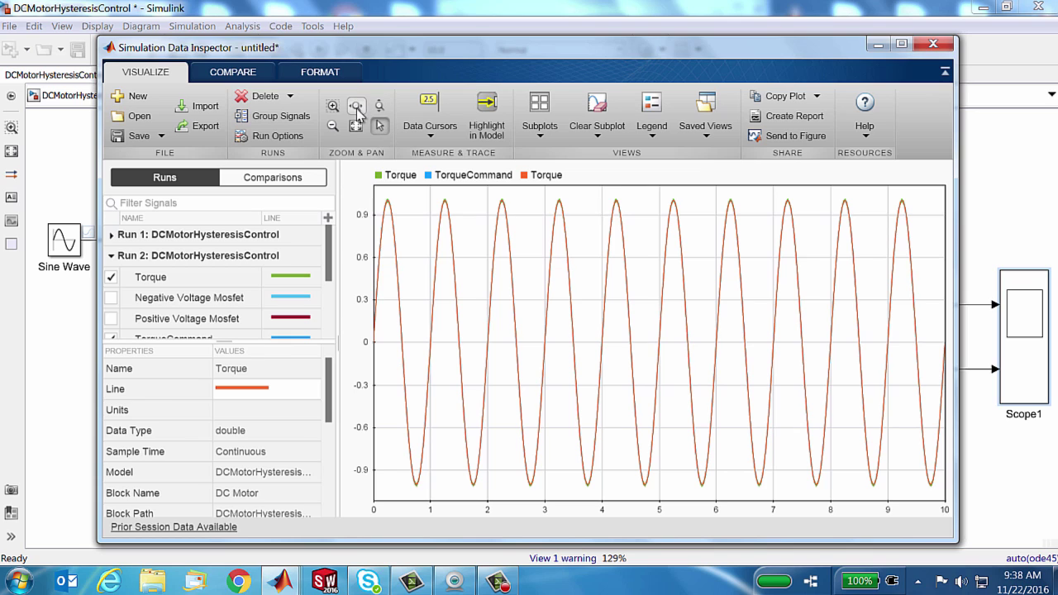
- Zoom repeatedly into the torque peak near 1.25 s, then narrow time to about 1.249–1.250 s
{"action": "left_click", "coordinate": [333, 106]}
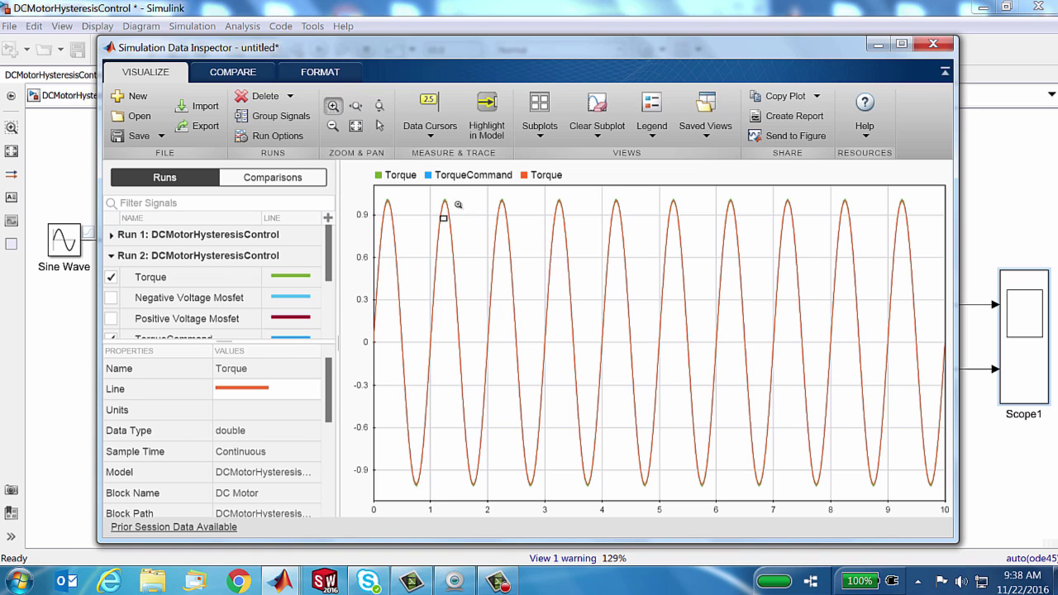
{"action": "left_click_drag", "start_coordinate": [441, 218], "coordinate": [466, 197]}
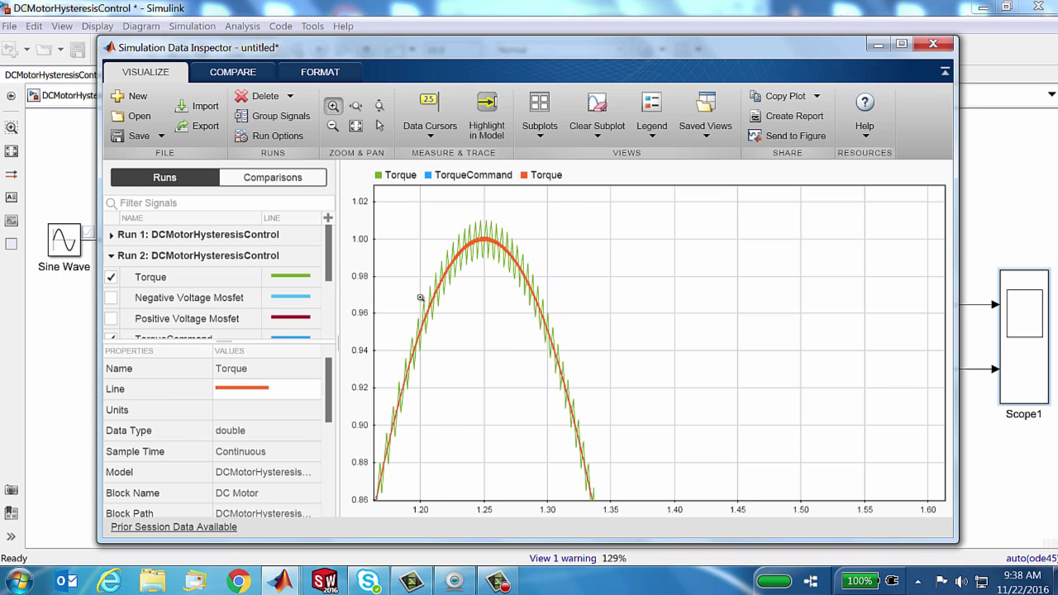
{"action": "left_click_drag", "start_coordinate": [406, 304], "coordinate": [572, 212]}
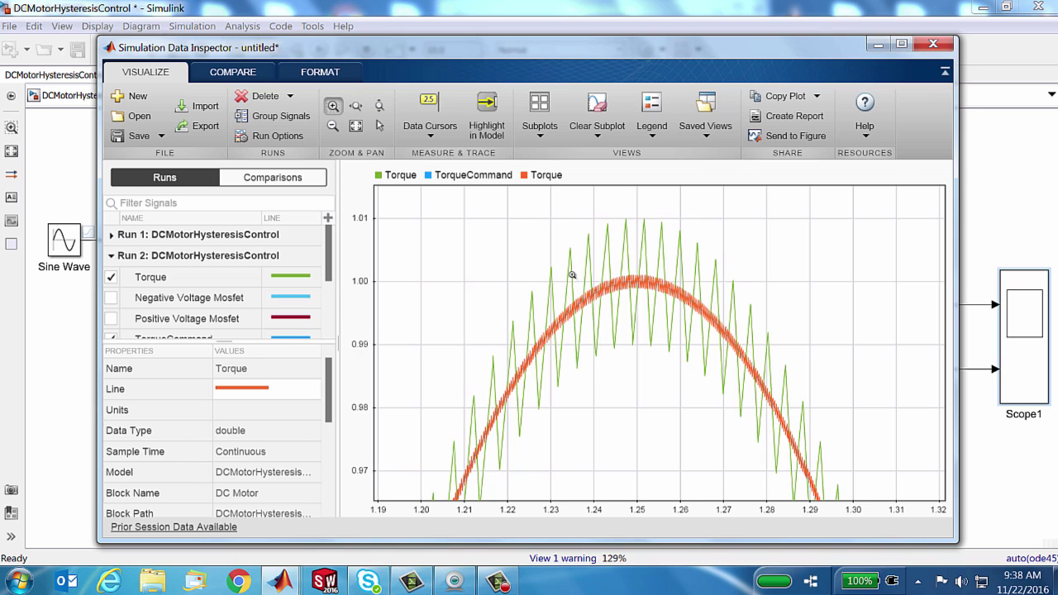
{"action": "left_click_drag", "start_coordinate": [534, 215], "coordinate": [762, 313]}
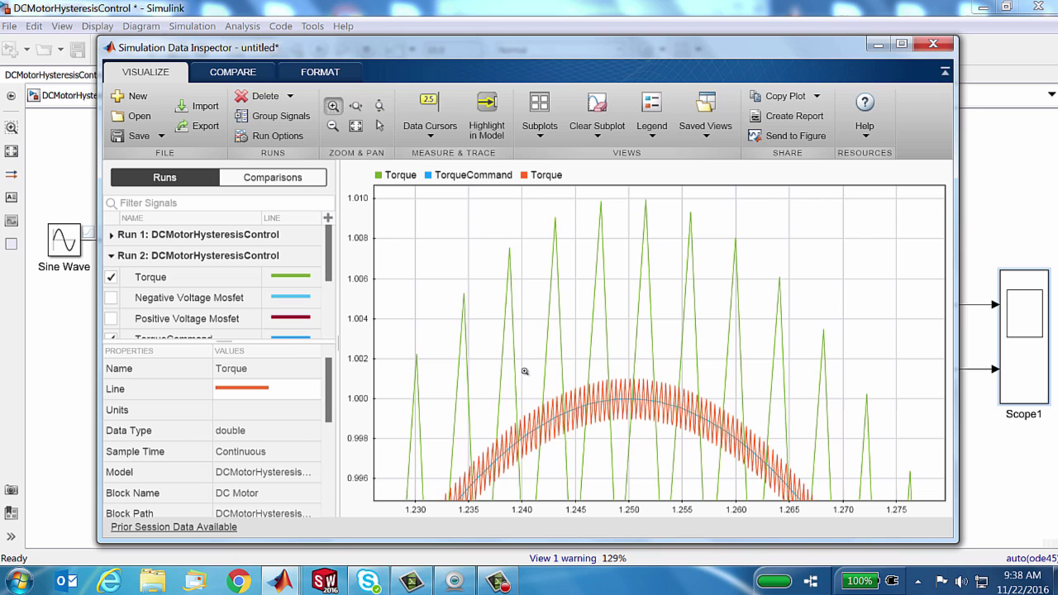
{"action": "left_click_drag", "start_coordinate": [524, 371], "coordinate": [778, 444]}
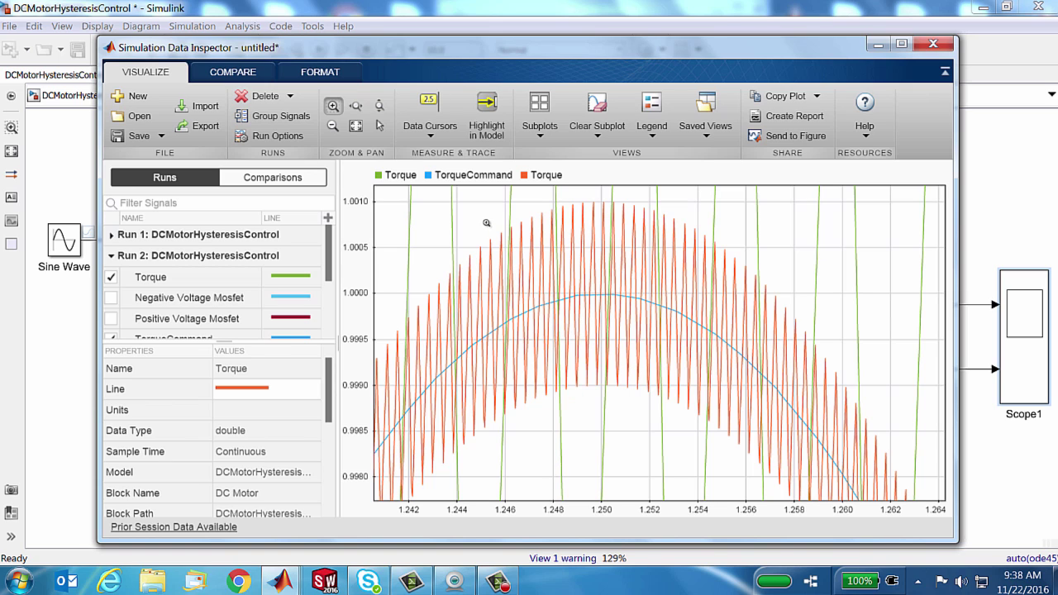
{"action": "left_click_drag", "start_coordinate": [488, 199], "coordinate": [839, 435]}
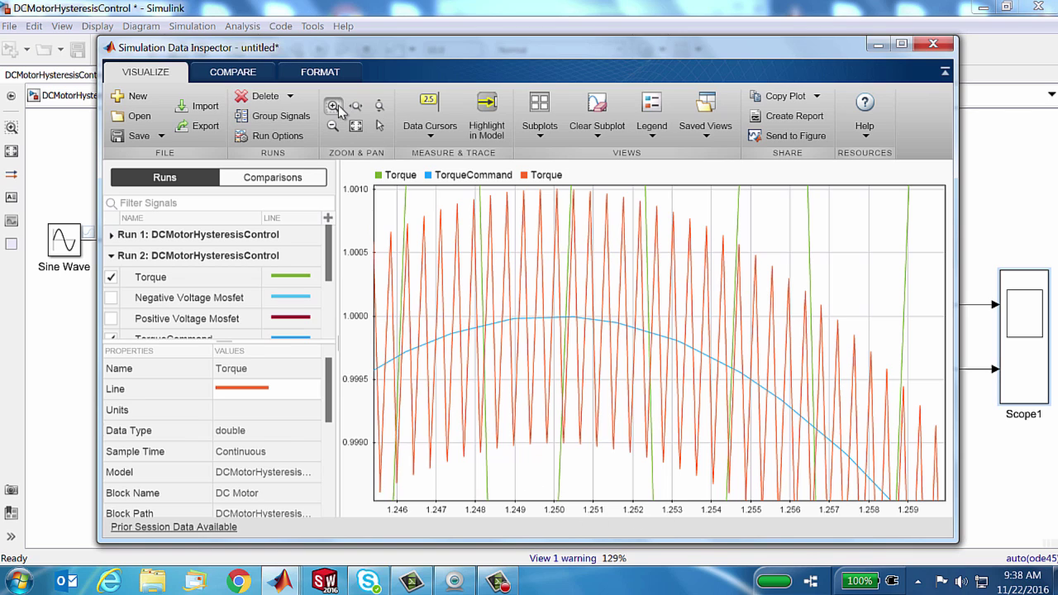
{"action": "left_click", "coordinate": [356, 106]}
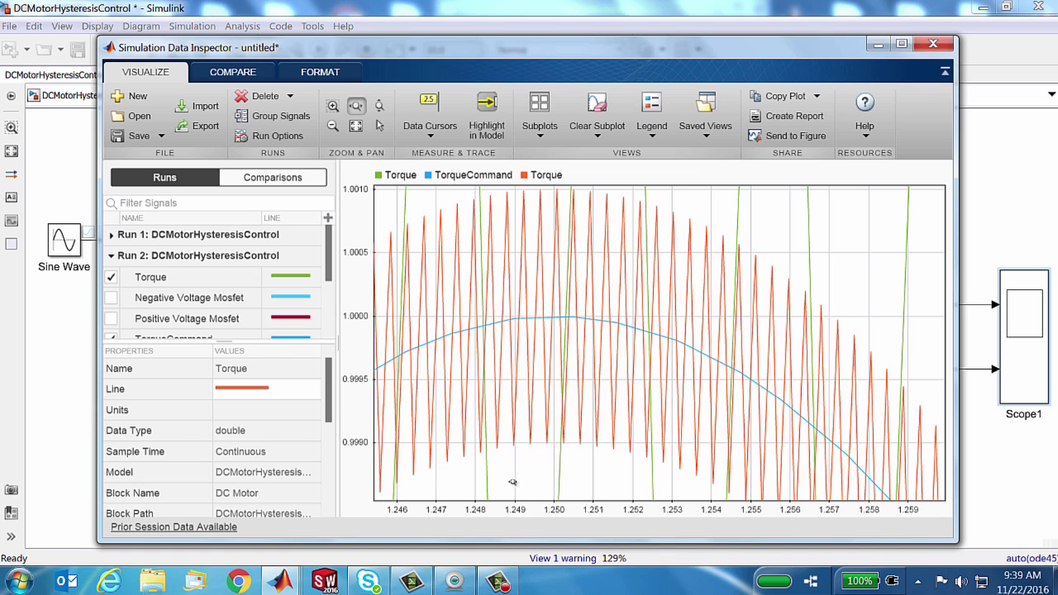
{"action": "left_click_drag", "start_coordinate": [513, 482], "coordinate": [557, 479]}
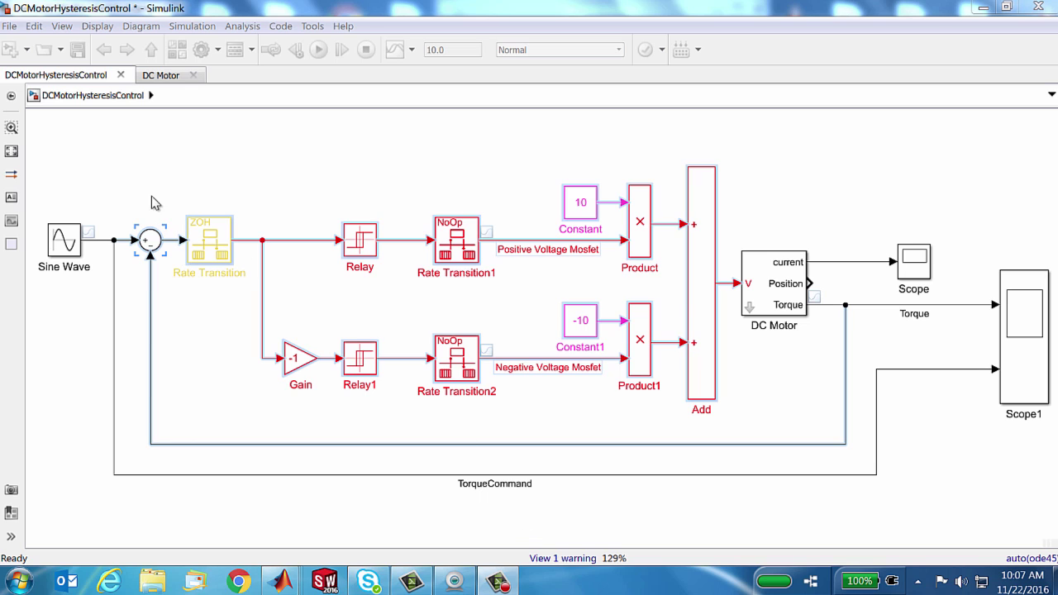
{"action": "left_click_drag", "start_coordinate": [130, 179], "coordinate": [716, 409]}
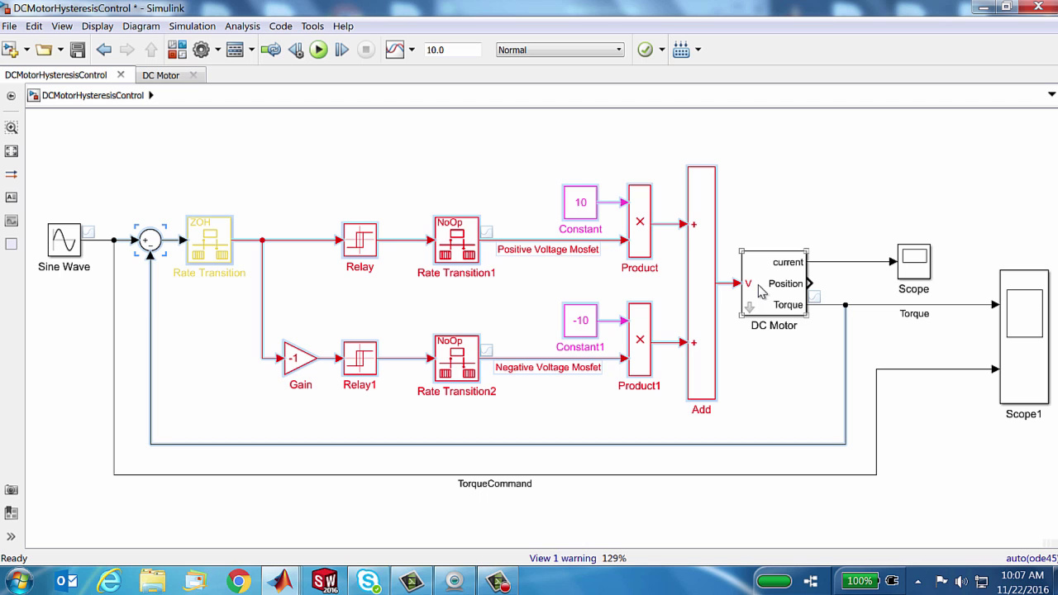
{"action": "left_click", "coordinate": [385, 422]}
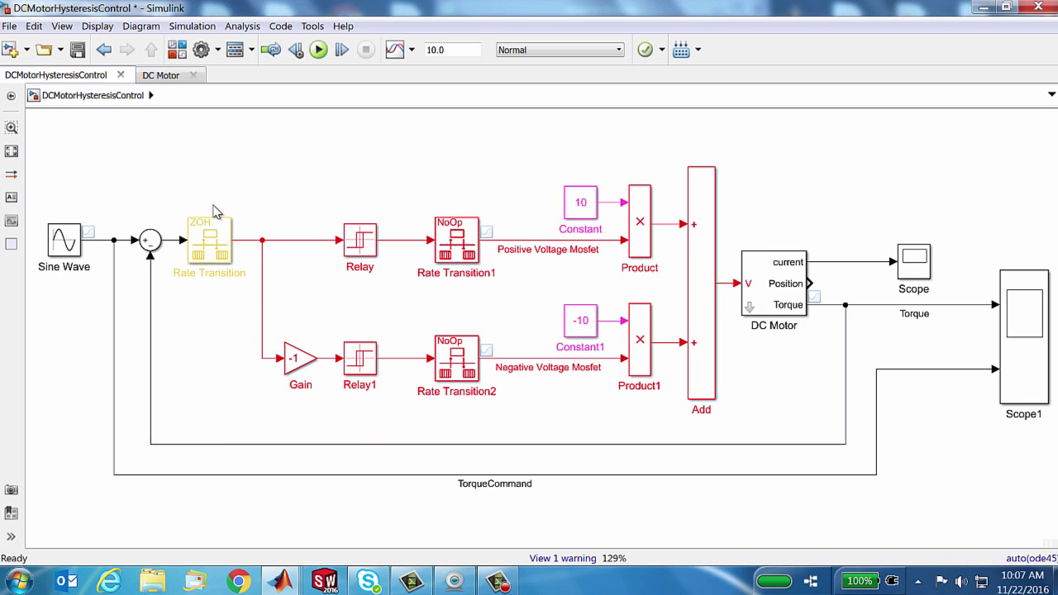
{"action": "left_click", "coordinate": [201, 244]}
{"action": "double_click", "coordinate": [202, 244]}
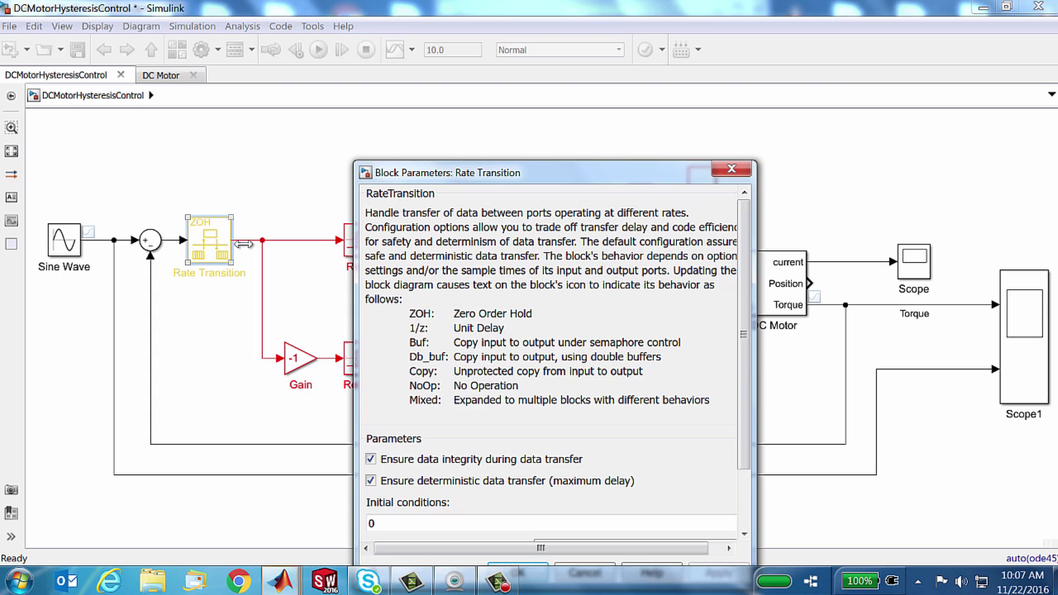
{"action": "left_click_drag", "start_coordinate": [594, 186], "coordinate": [526, 72]}
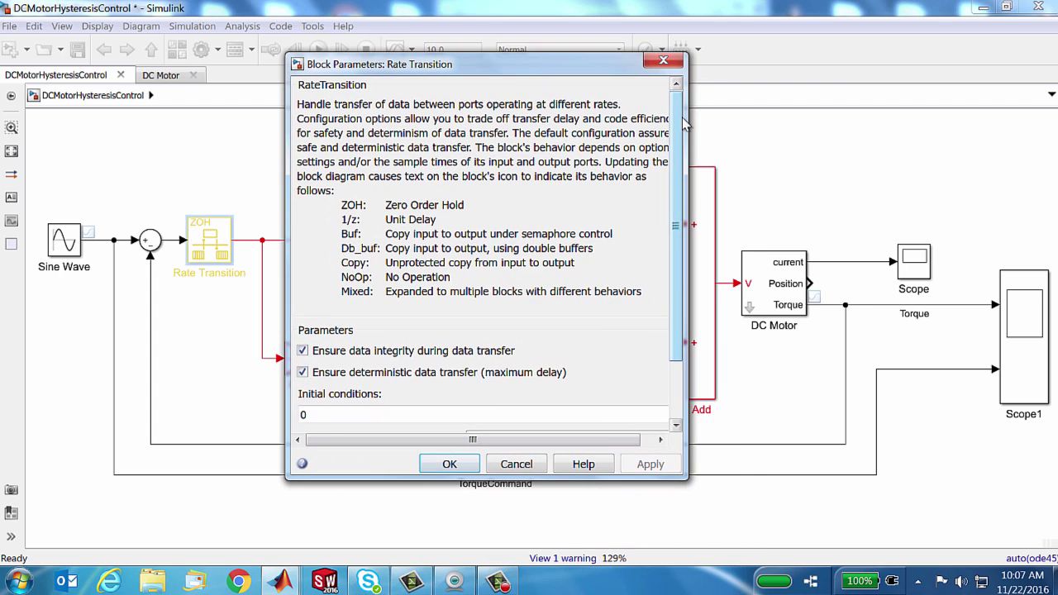
{"action": "scroll", "coordinate": [674, 120], "scroll_direction": "down", "scroll_amount": 3}
{"action": "double_click", "coordinate": [319, 408]}
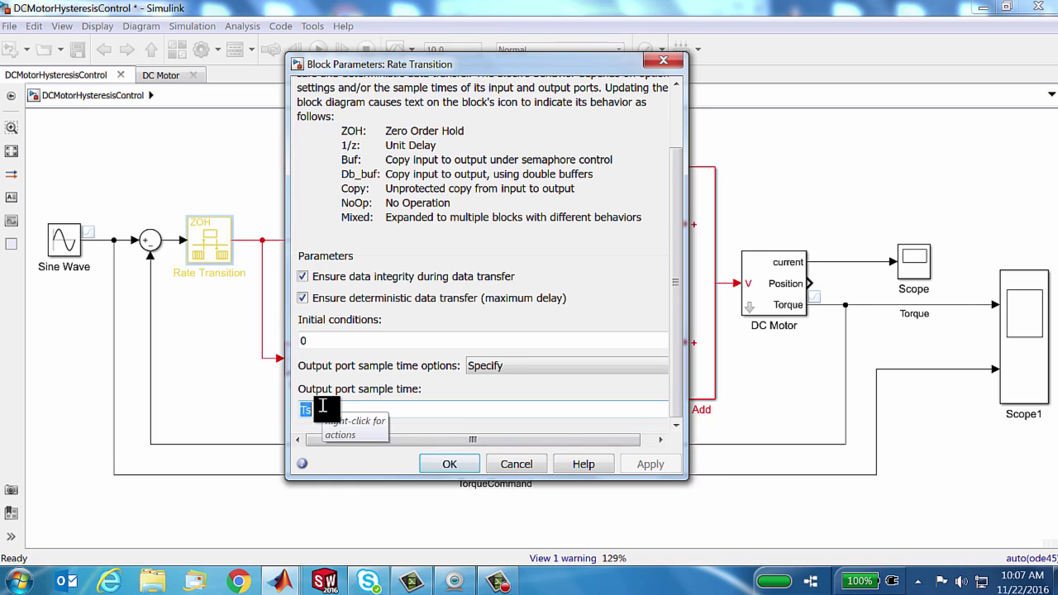
{"action": "left_click", "coordinate": [527, 465]}
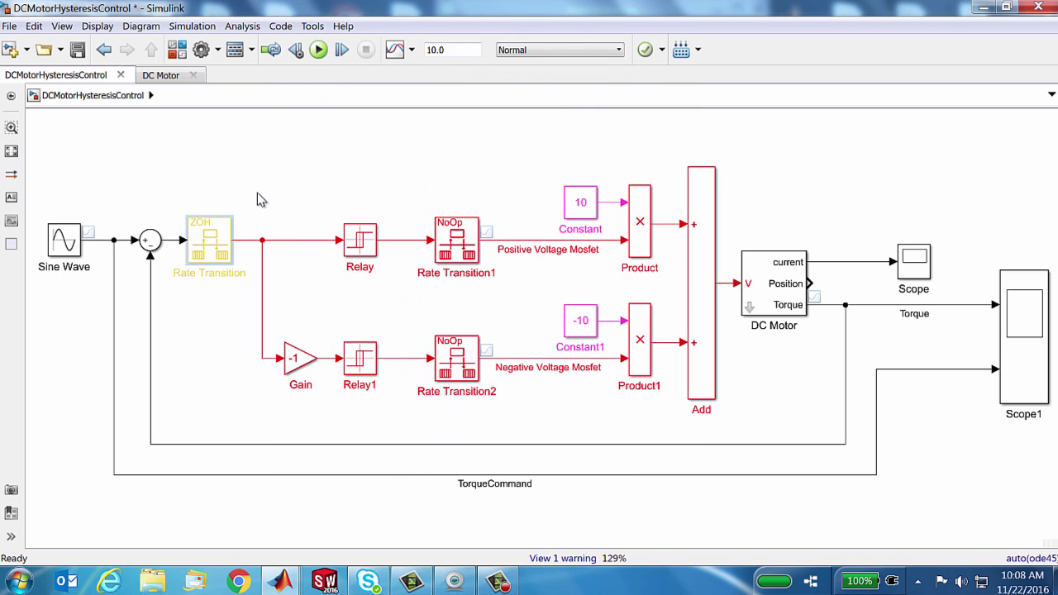
- Open the Simulation Data Inspector to view the logged Torque runs near 2.25 s
{"action": "left_click", "coordinate": [362, 240]}
{"action": "left_click", "coordinate": [413, 171]}
{"action": "left_click", "coordinate": [396, 49]}
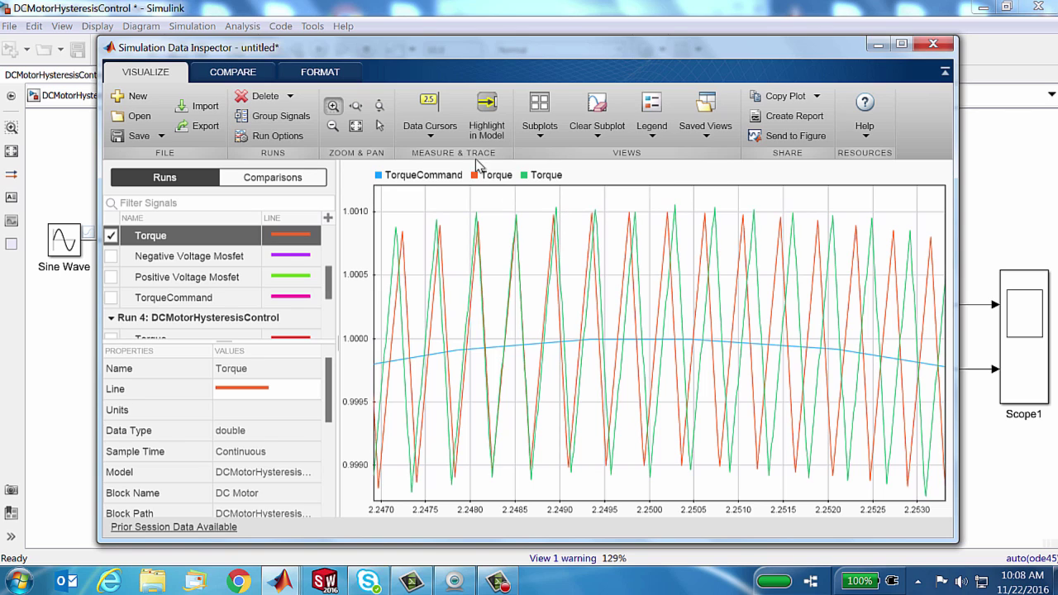
- Pan the torque plot, fit the 0–10 s run to view, then zoom onto the 3.25 s peak
{"action": "left_click", "coordinate": [357, 107]}
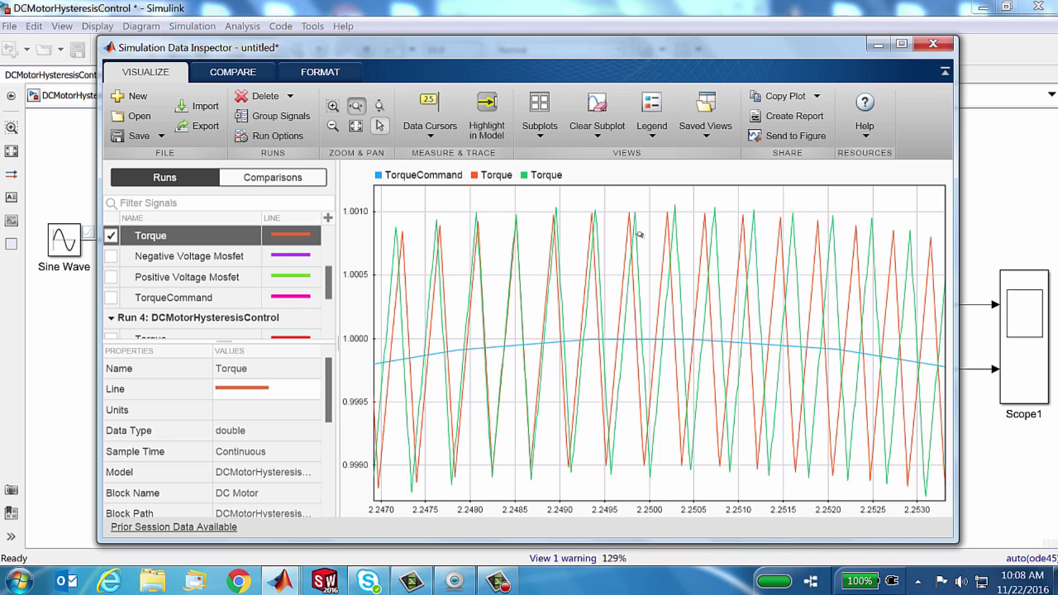
{"action": "left_click_drag", "start_coordinate": [653, 212], "coordinate": [693, 215]}
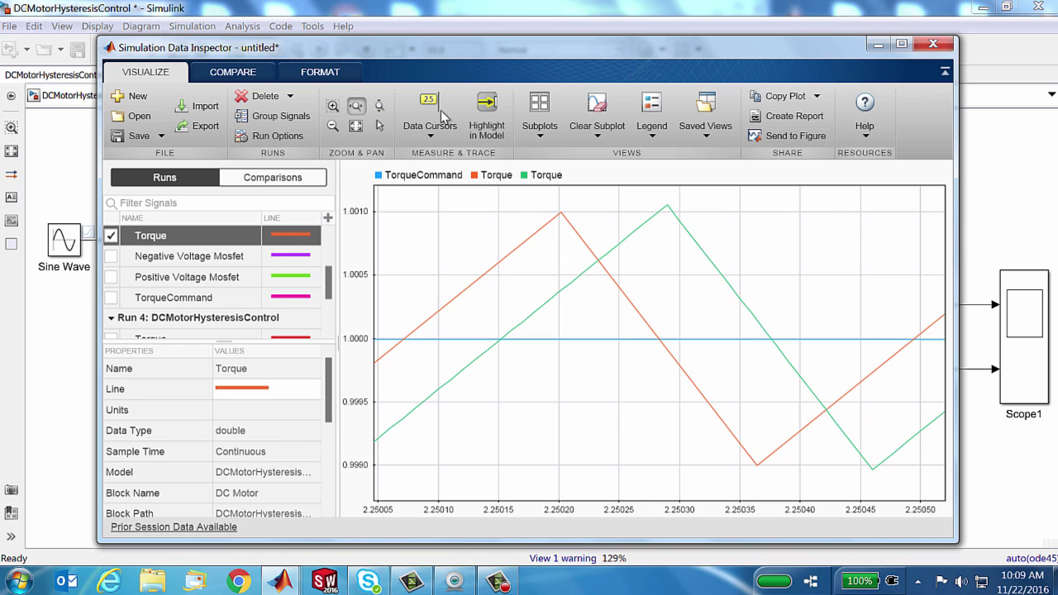
{"action": "left_click", "coordinate": [356, 125]}
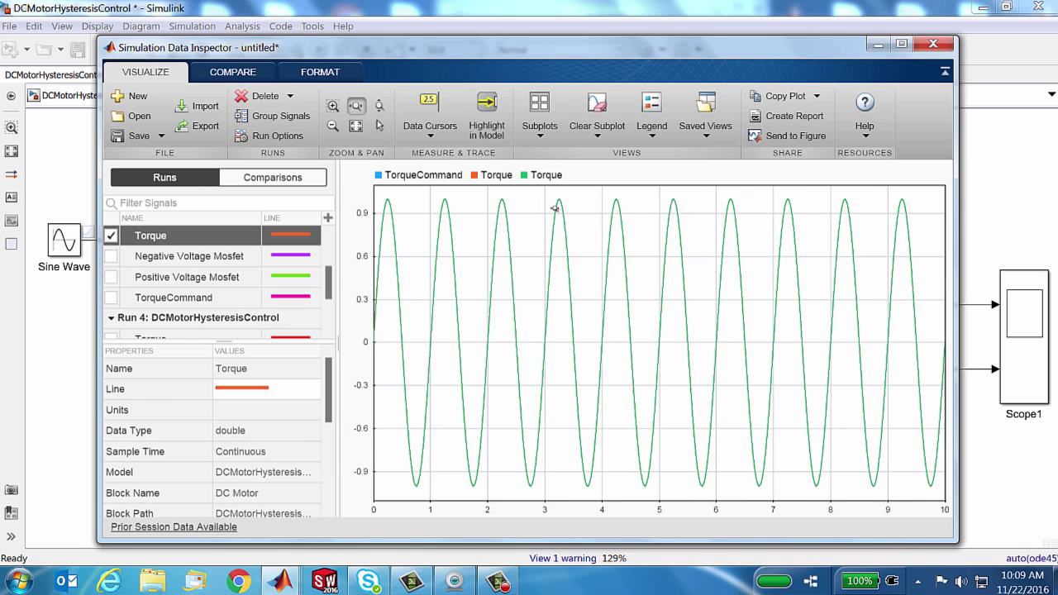
{"action": "left_click", "coordinate": [337, 108]}
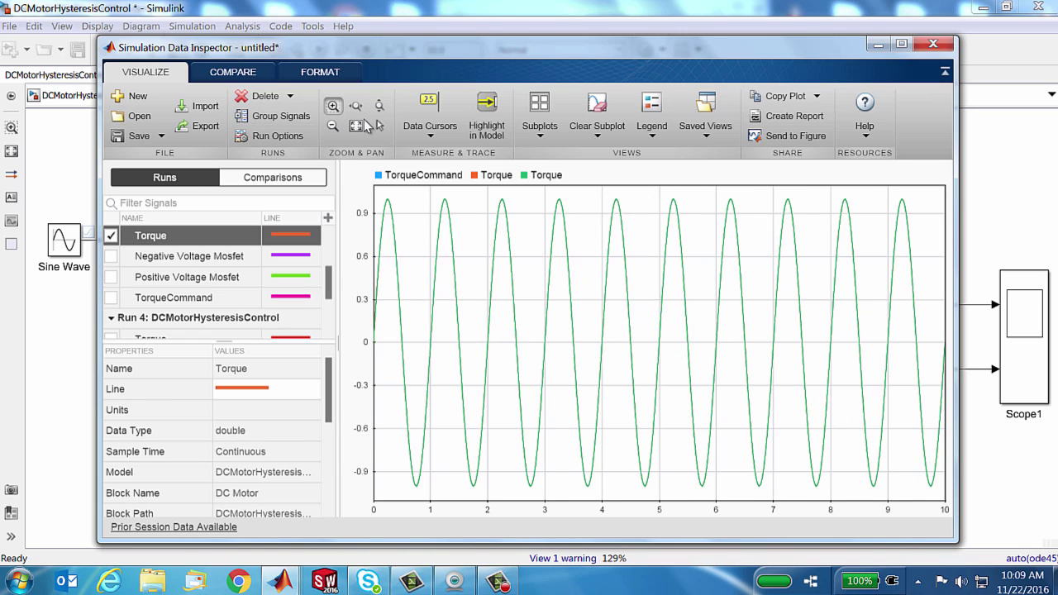
{"action": "left_click_drag", "start_coordinate": [552, 219], "coordinate": [579, 190]}
{"action": "left_click_drag", "start_coordinate": [484, 282], "coordinate": [582, 229]}
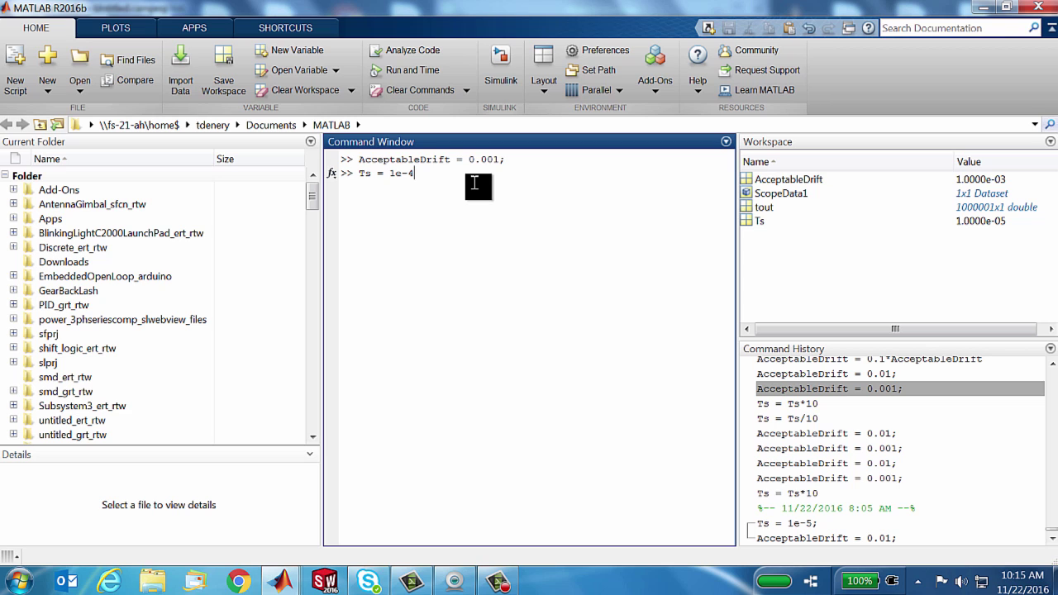
- Apply Ts = 1e-4 in the Command Window and rerun the DCMotorHysteresisControl simulation
{"action": "key", "text": "Return"}
{"action": "key", "text": "alt+Tab"}
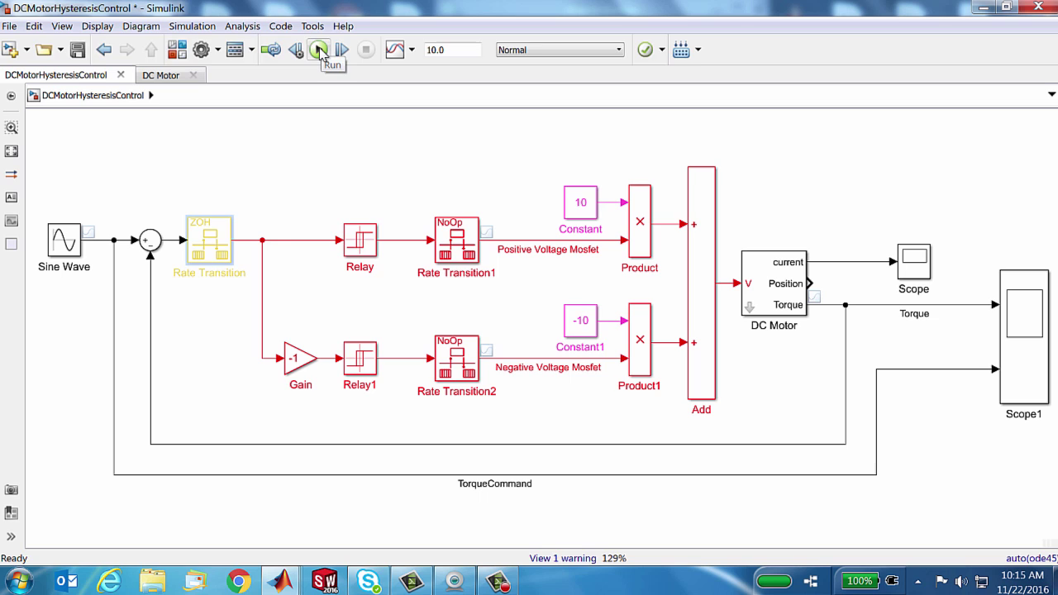
{"action": "left_click", "coordinate": [318, 50]}
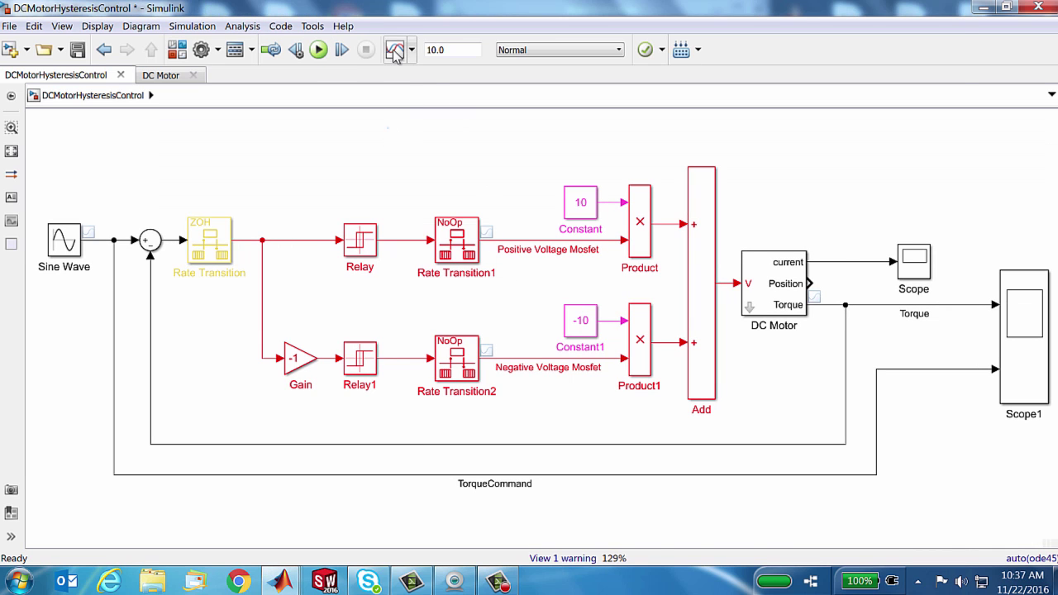
- Open the Simulation Data Inspector to see Run 6 Torque against the earlier torque run
{"action": "left_click", "coordinate": [395, 52]}
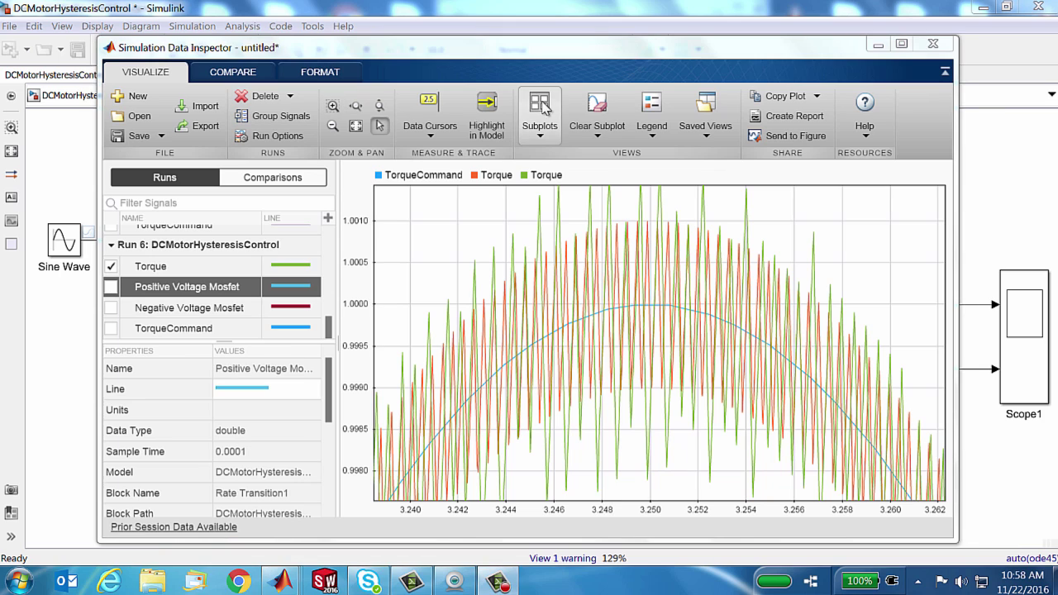
- Use a 2x1 subplot layout and plot Run 6's Positive Voltage Mosfet in the lower subplot
{"action": "left_click", "coordinate": [544, 112]}
{"action": "left_click", "coordinate": [537, 182]}
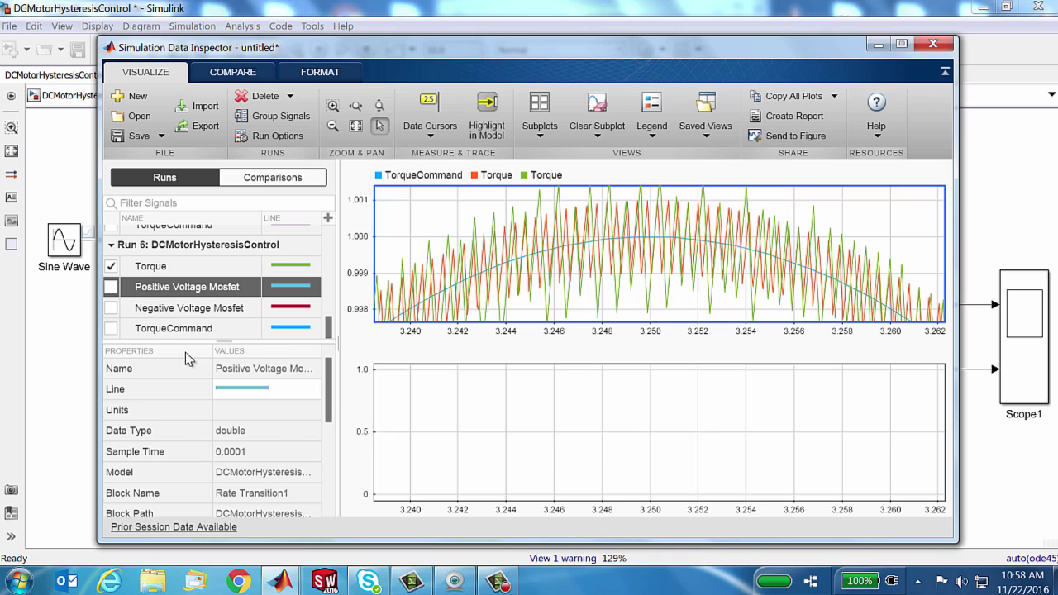
{"action": "left_click", "coordinate": [411, 454]}
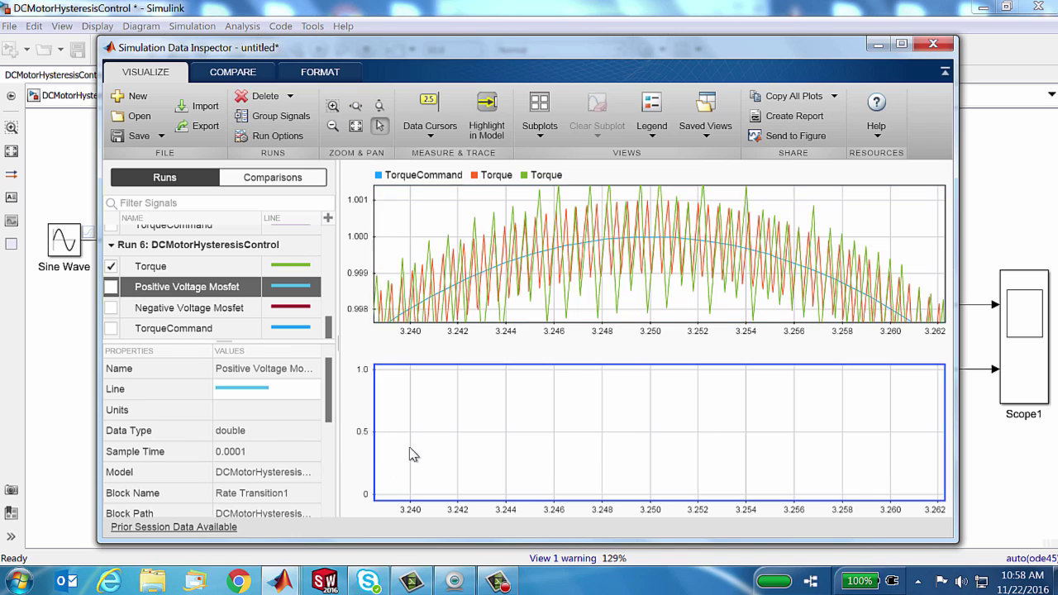
{"action": "left_click", "coordinate": [111, 288]}
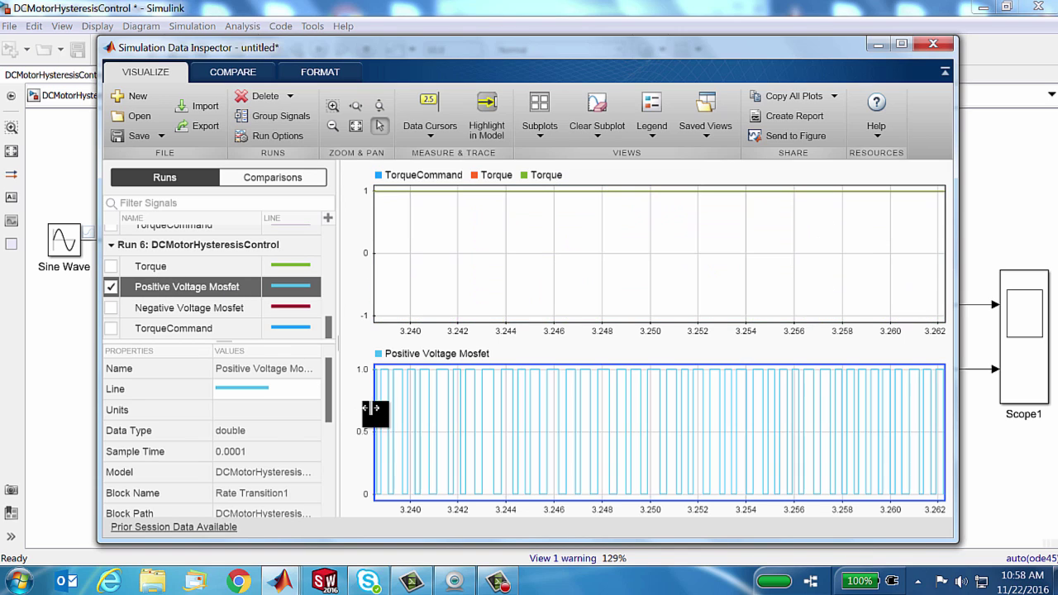